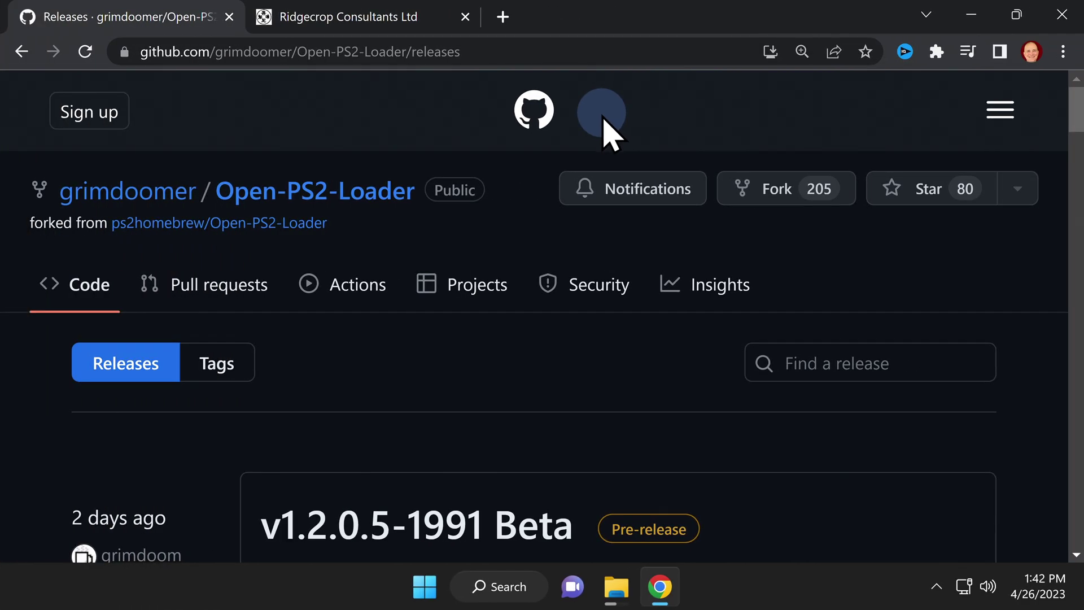
- Download OPL.v1.2.0.5-1991.zip from the v1.2.0.5-1991 Beta release assets, plus the FAT32 Format tool from the Ridgecrop page
scroll(603, 117, "down", 7)
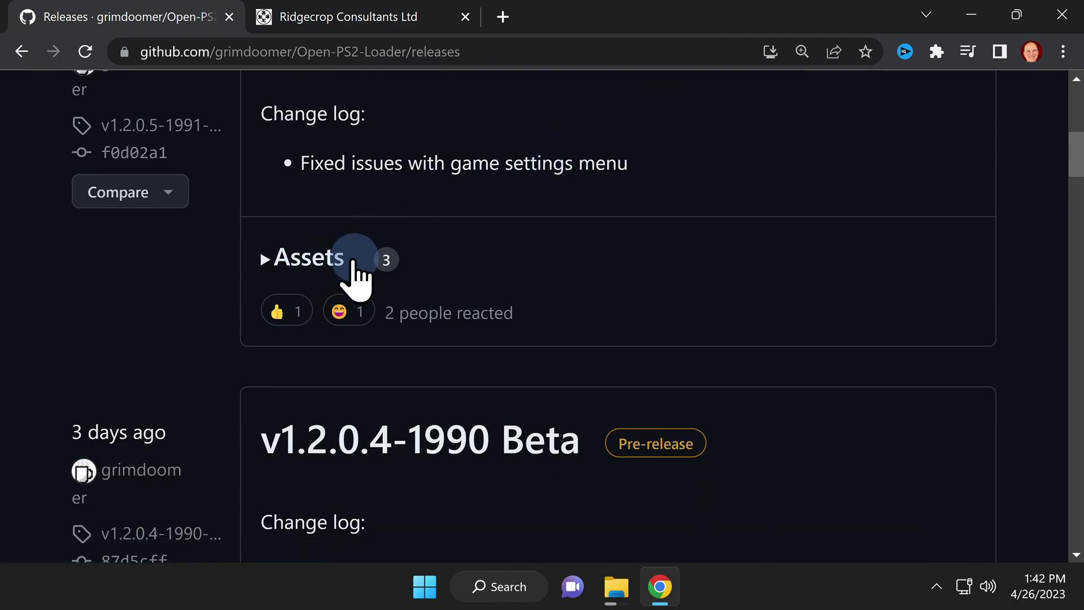
left_click(330, 260)
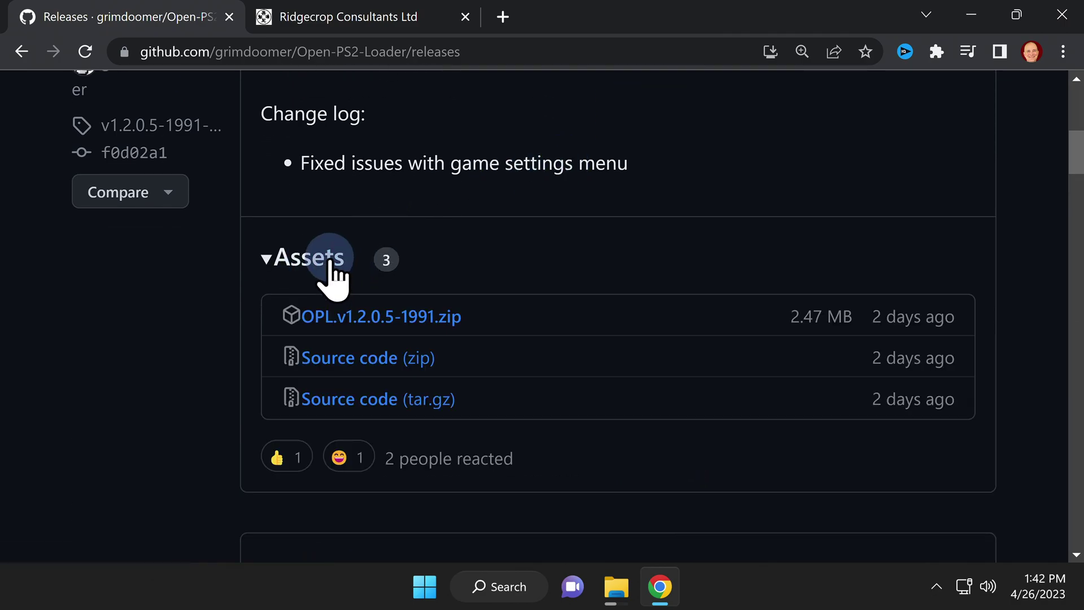
left_click(408, 321)
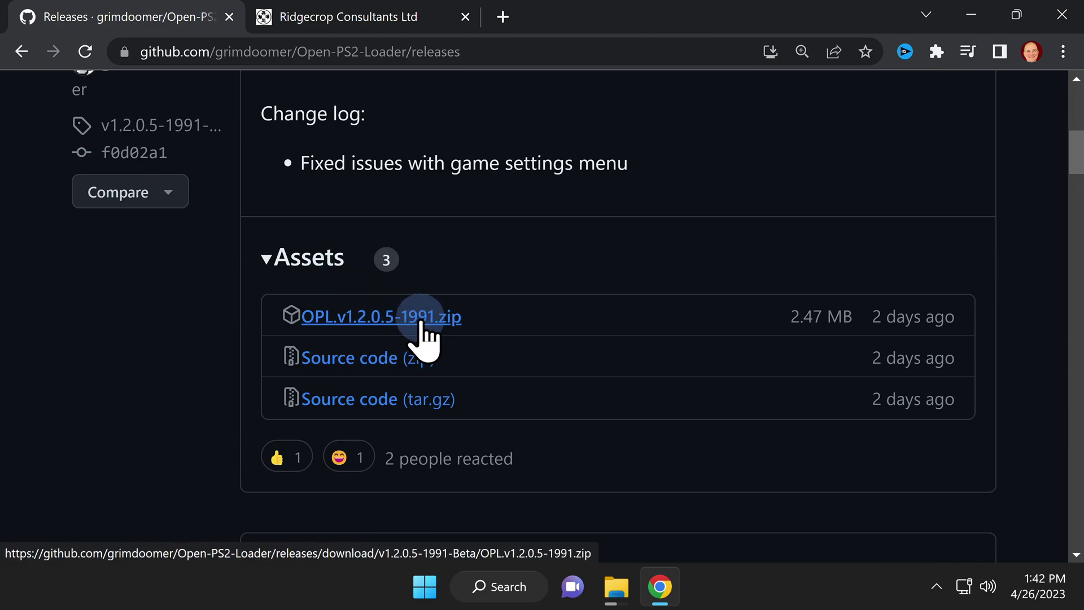
left_click(421, 319)
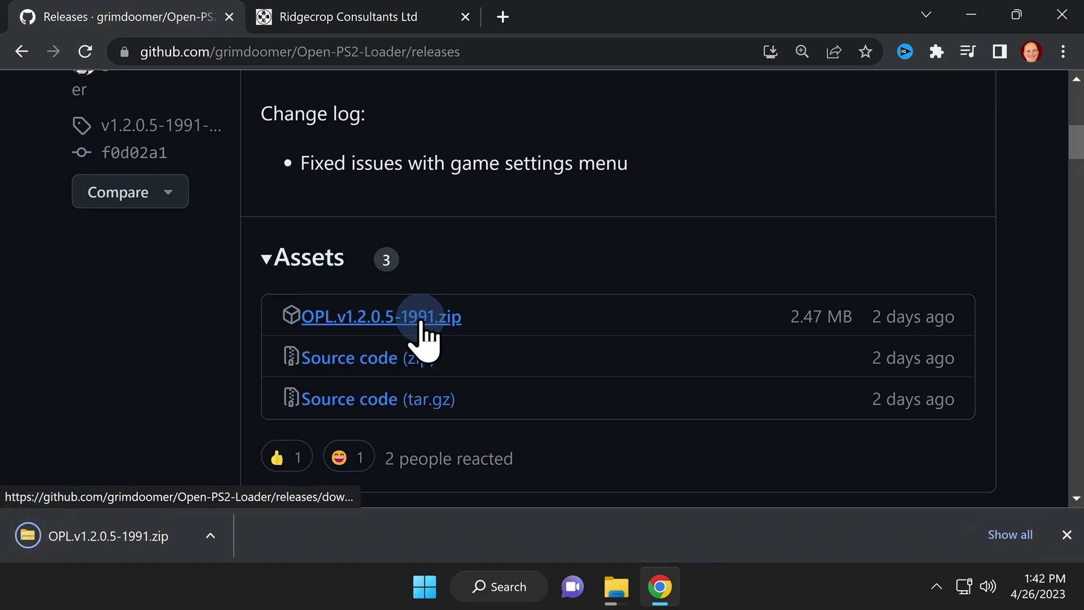
key("ctrl+Tab")
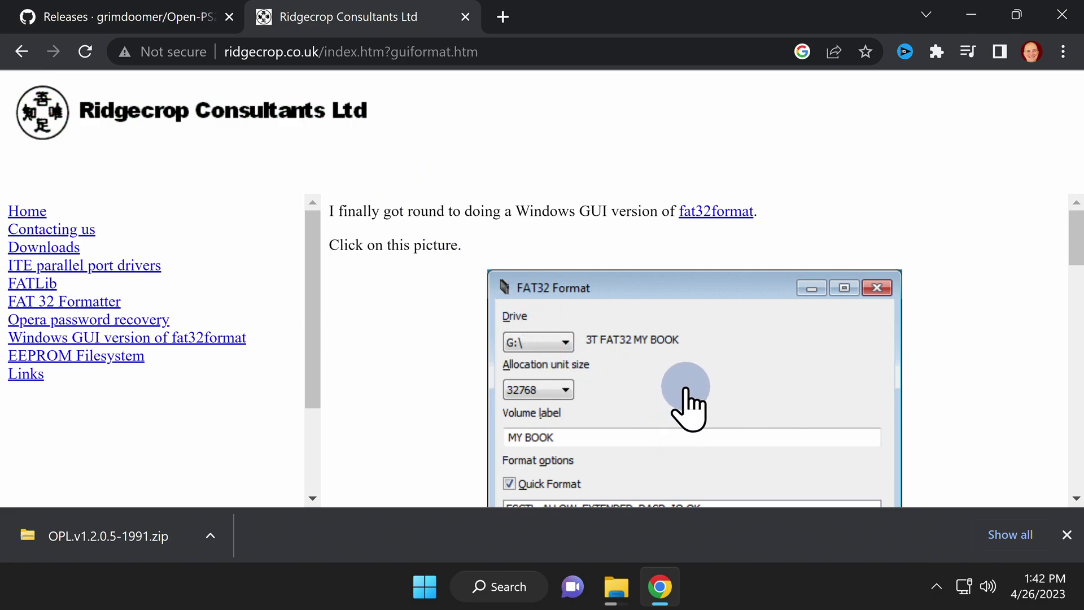
left_click(664, 395)
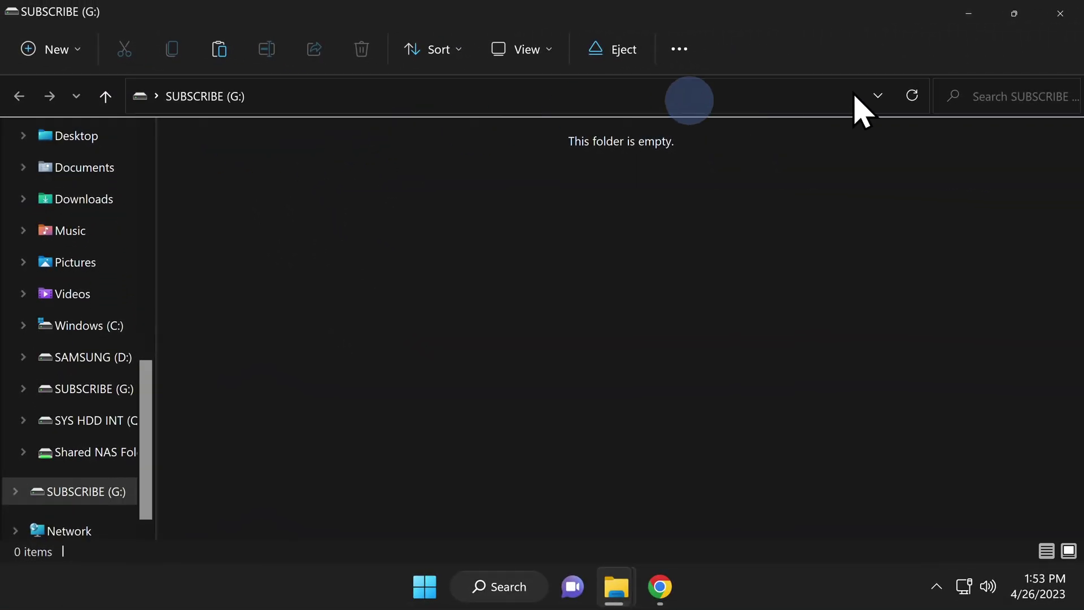
- Launch guiformat.exe from the Downloads folder, allow it to make changes to the device, and close the folder windows
left_click(1060, 19)
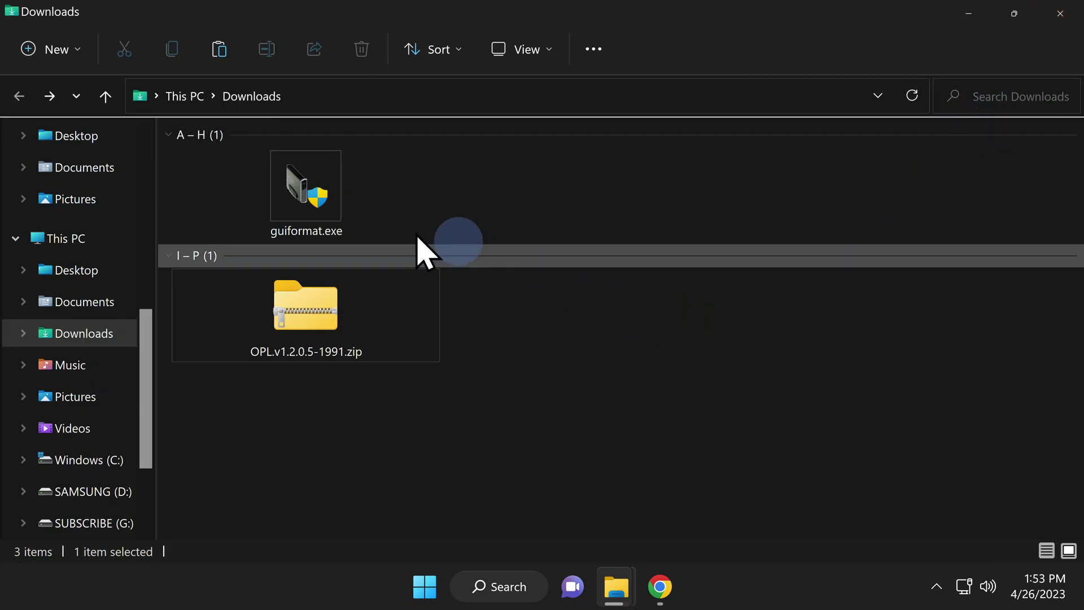
double_click(319, 204)
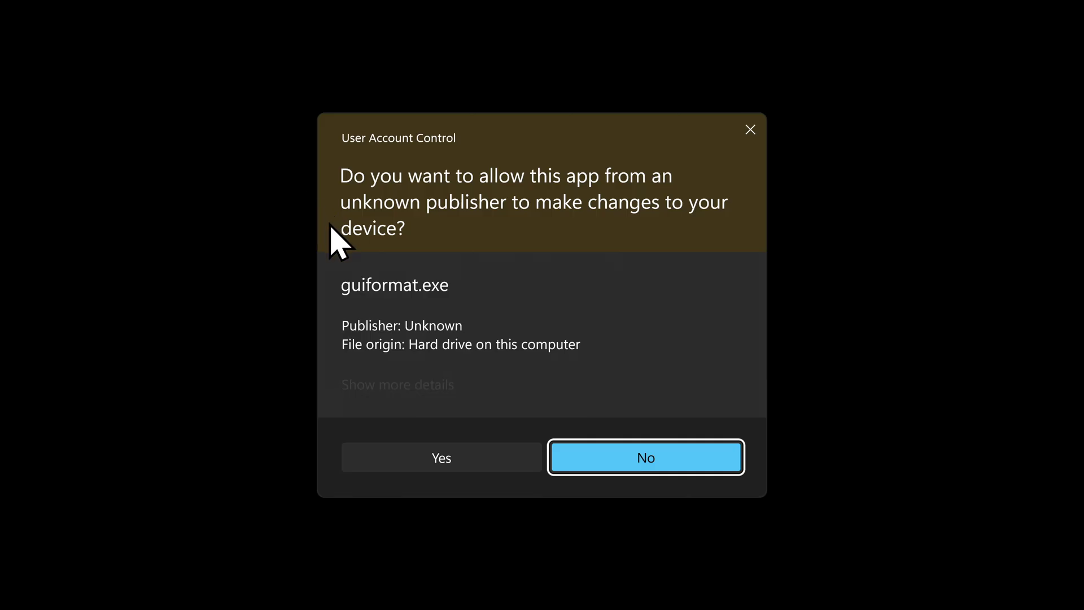
left_click(468, 456)
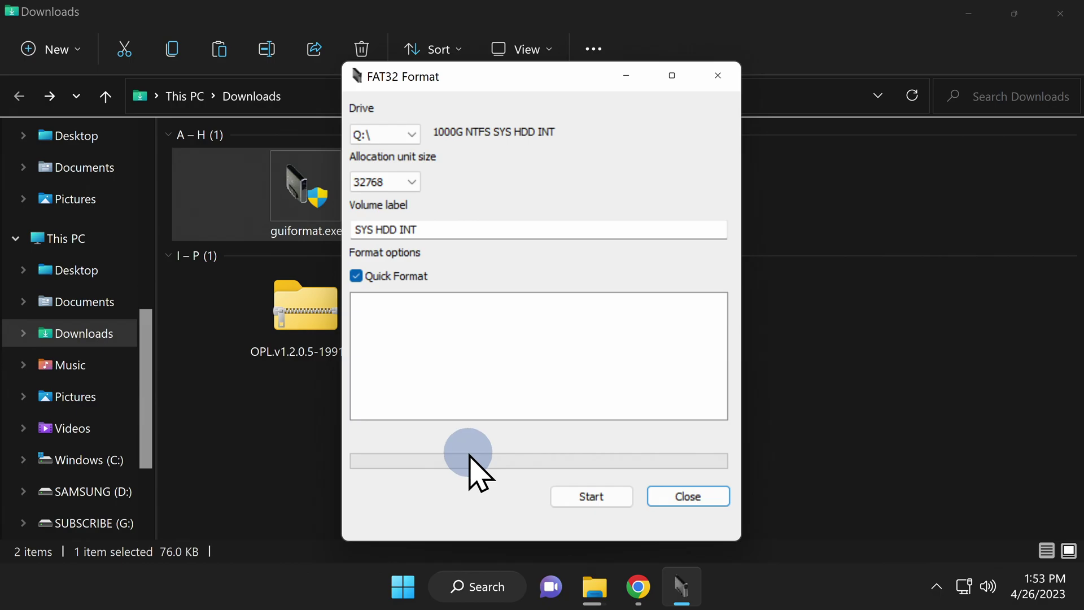
left_click(1060, 14)
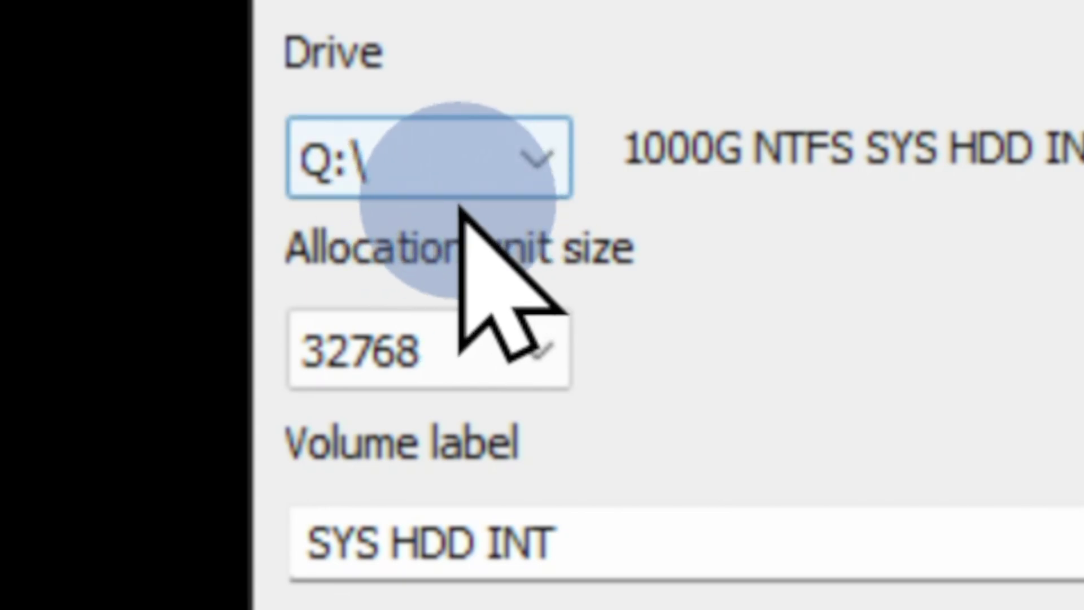
- Format drive G:\ as FAT32 with the default settings, accepting that all its data is erased
left_click(438, 188)
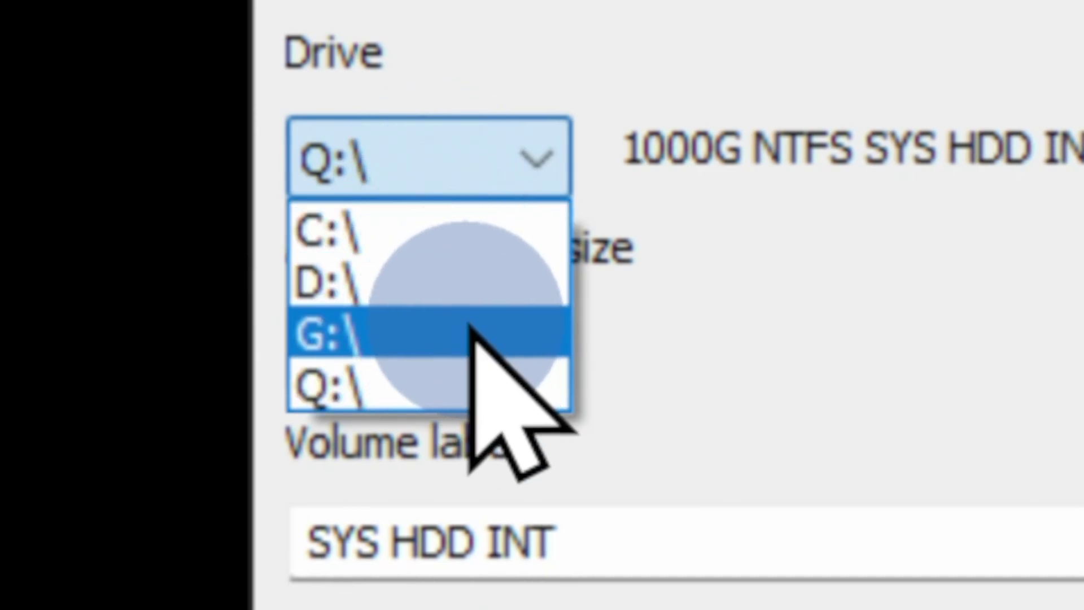
left_click(471, 327)
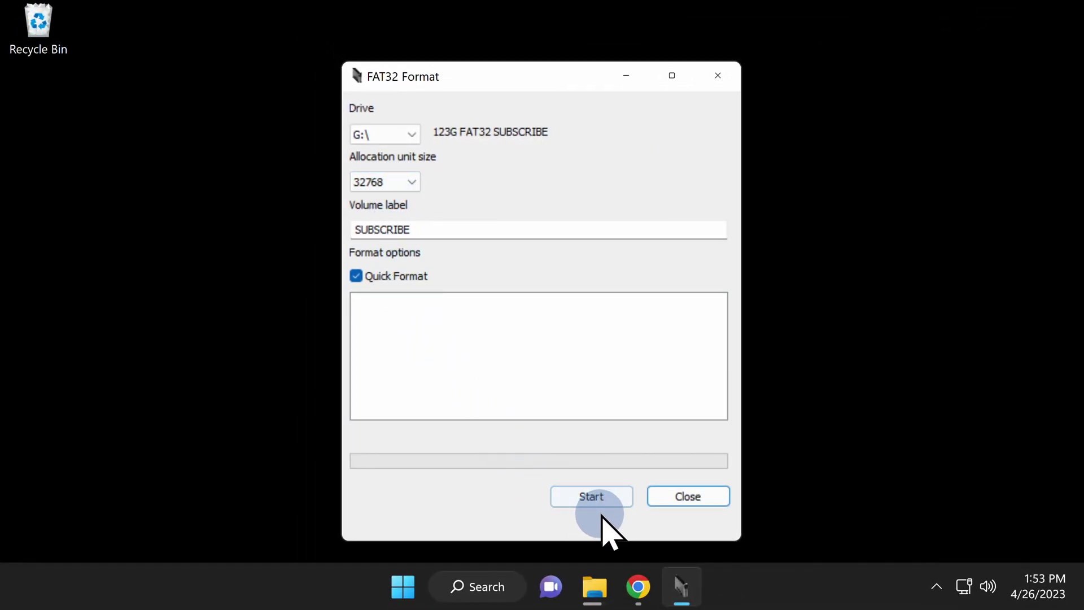
left_click(591, 496)
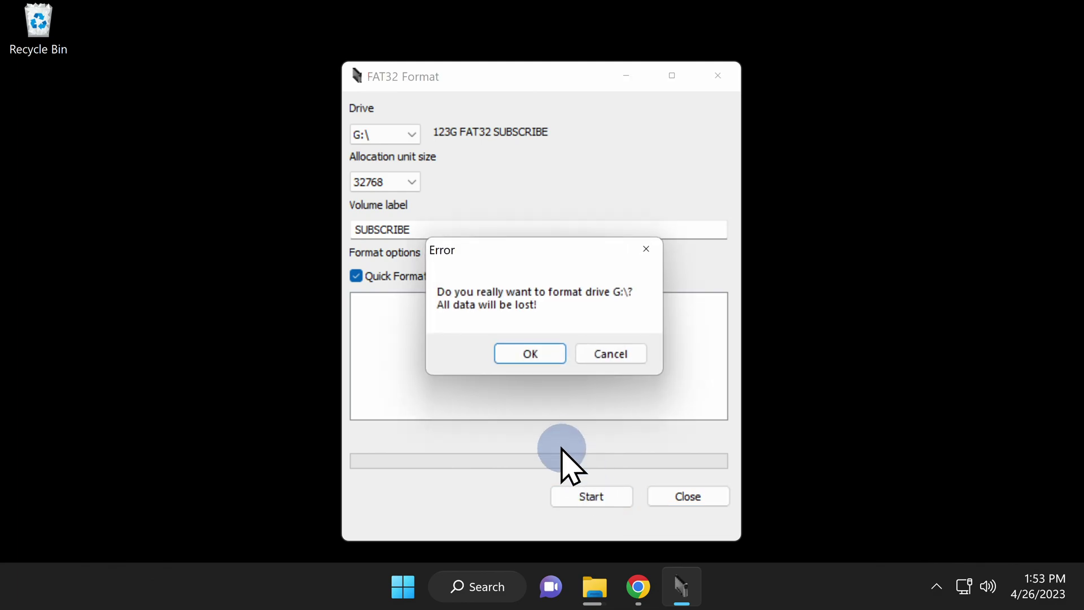
left_click(531, 354)
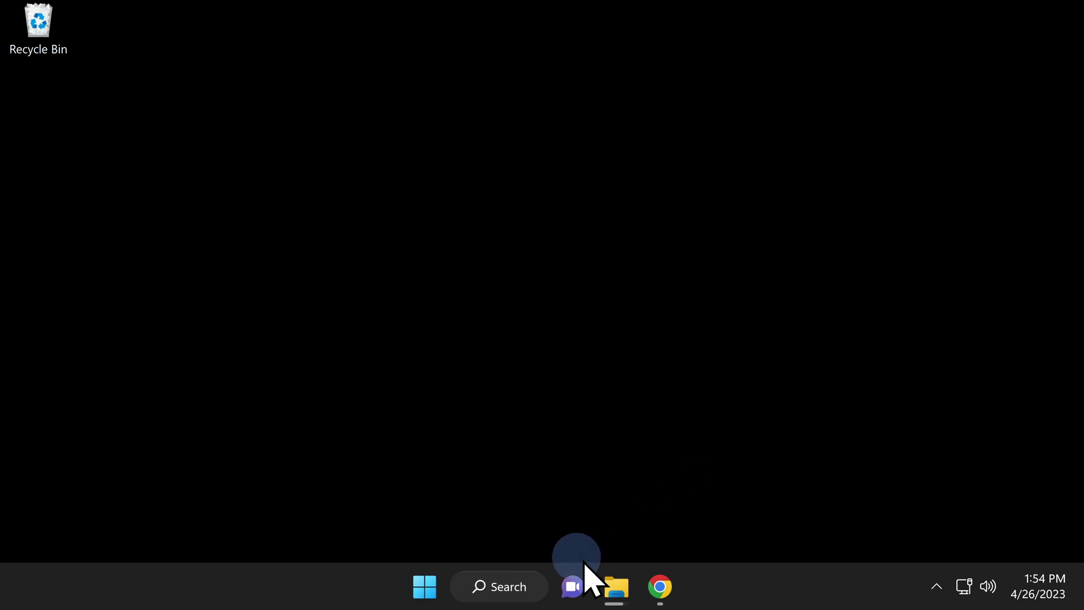
- Open the Downloads folder and delete guiformat.exe
right_click(616, 587)
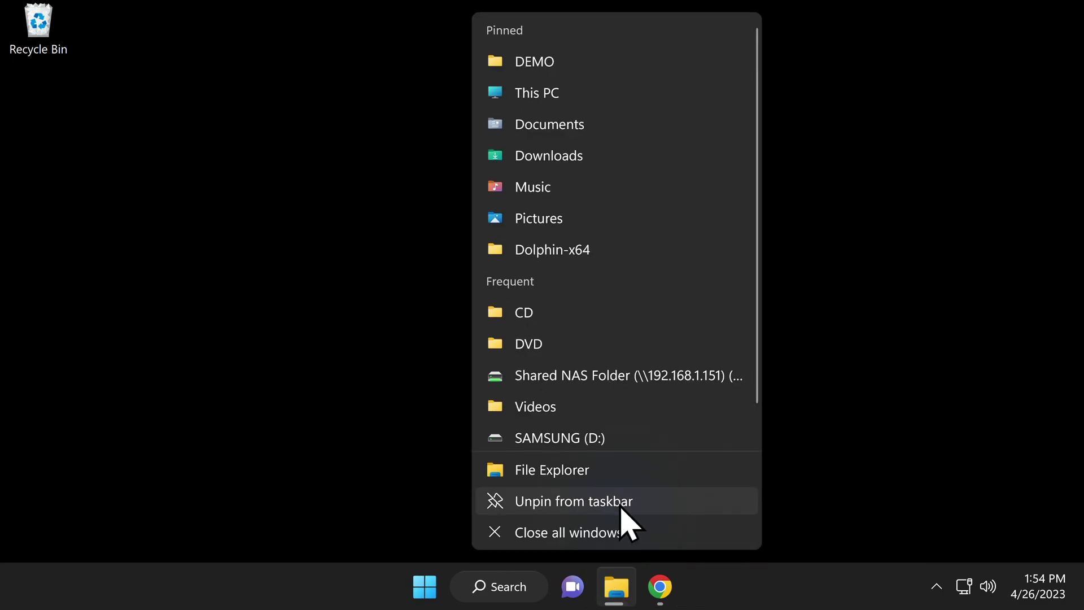
left_click(544, 153)
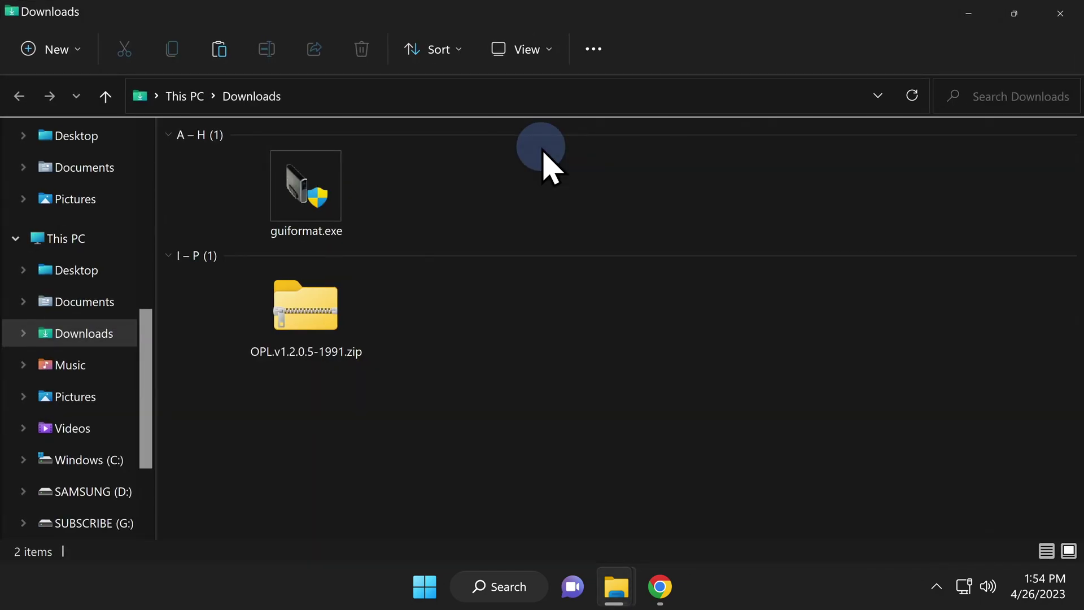
right_click(312, 181)
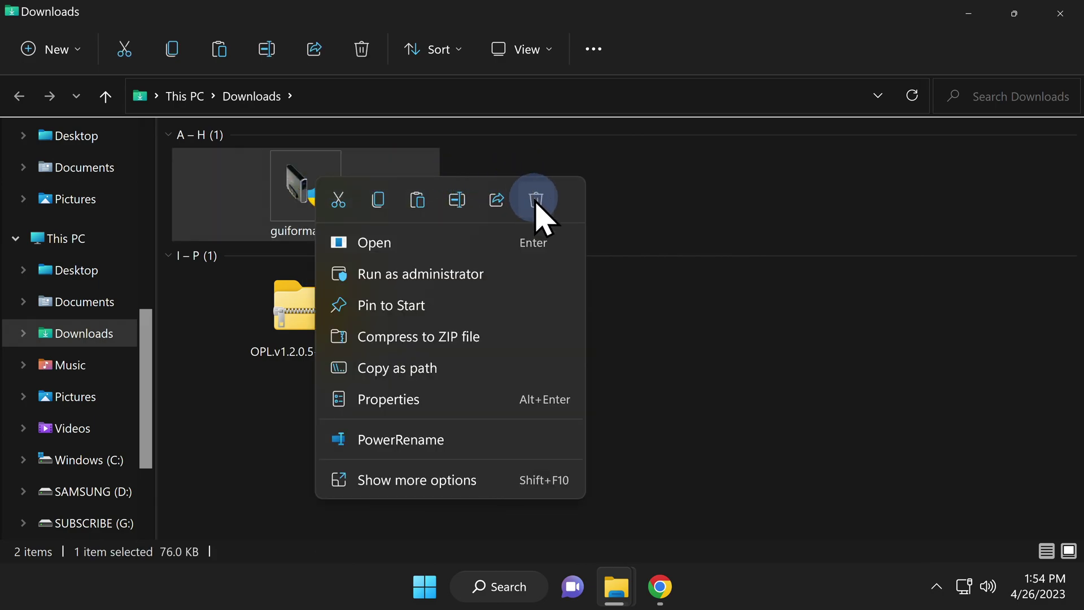
left_click(535, 202)
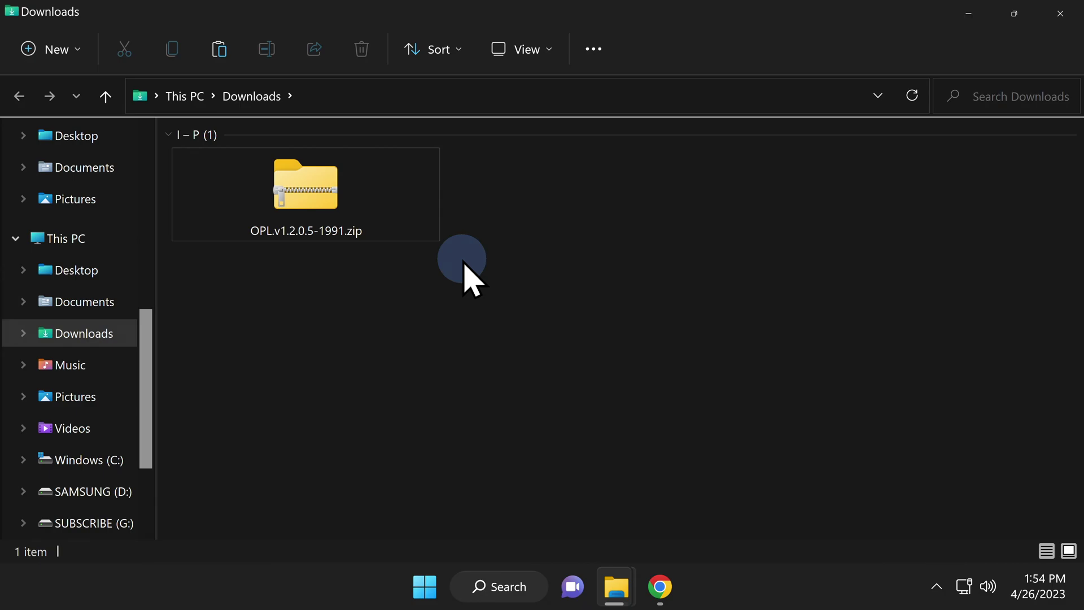
- Extract OPL.v1.2.0.5-1991.zip to D:\Downloads\OPL.v1.2.0.5-1991 and delete the zip archive
right_click(330, 199)
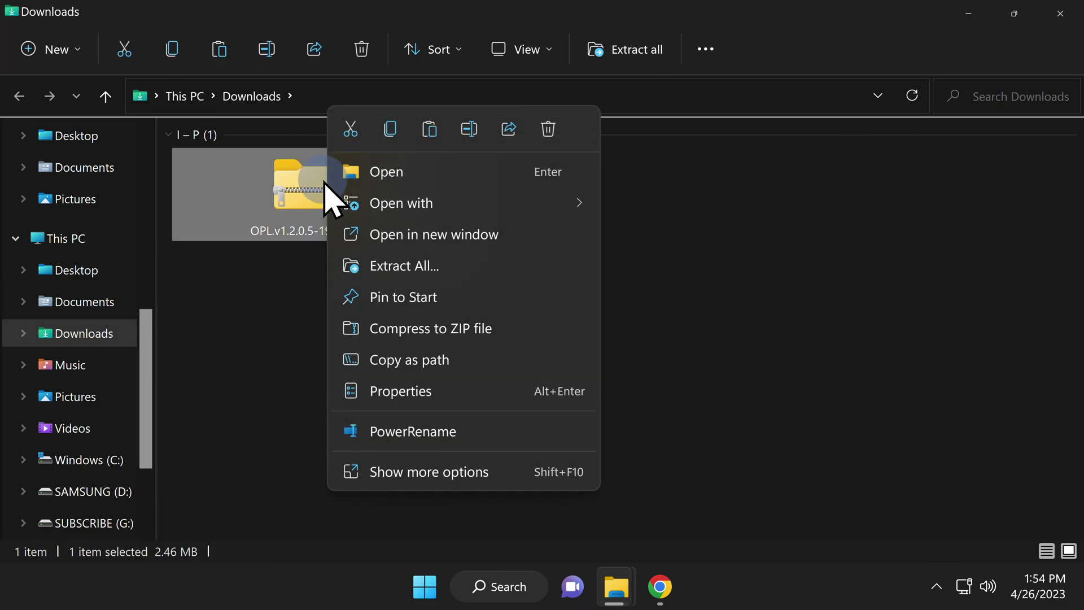
left_click(420, 269)
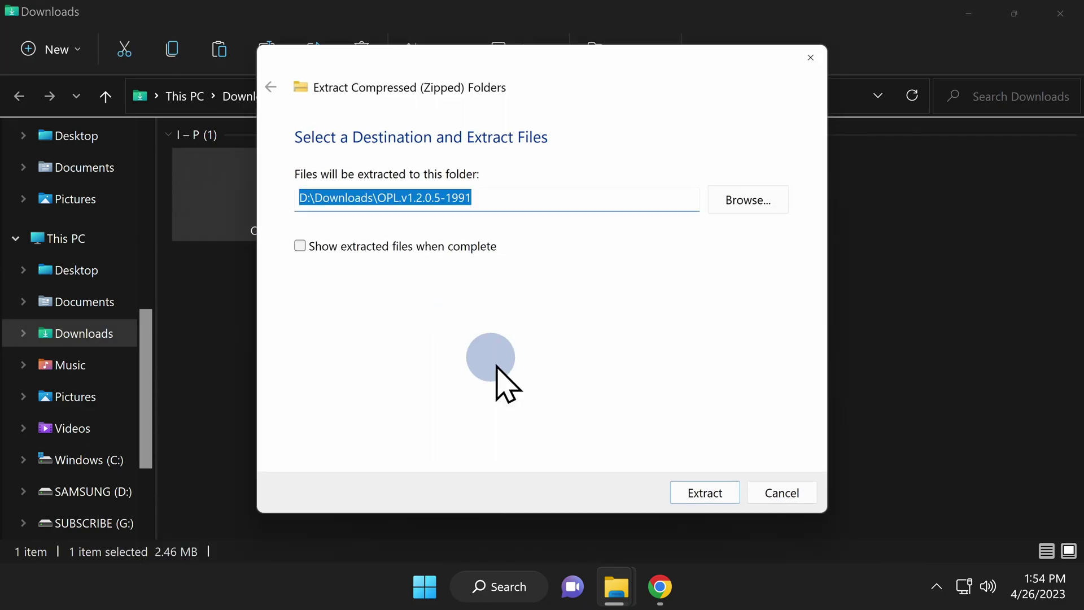
left_click(700, 496)
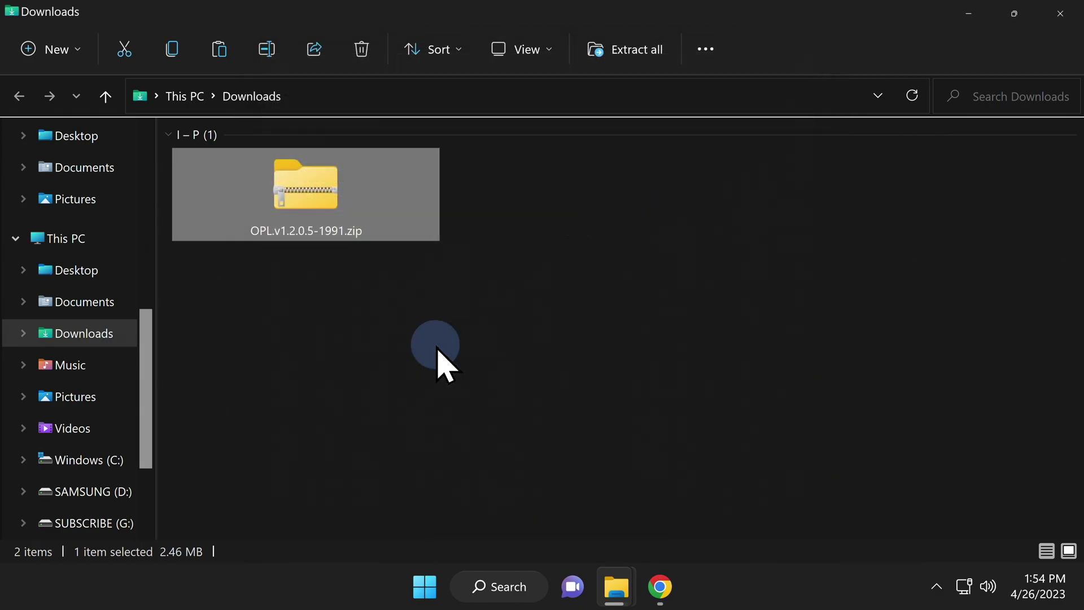
right_click(313, 200)
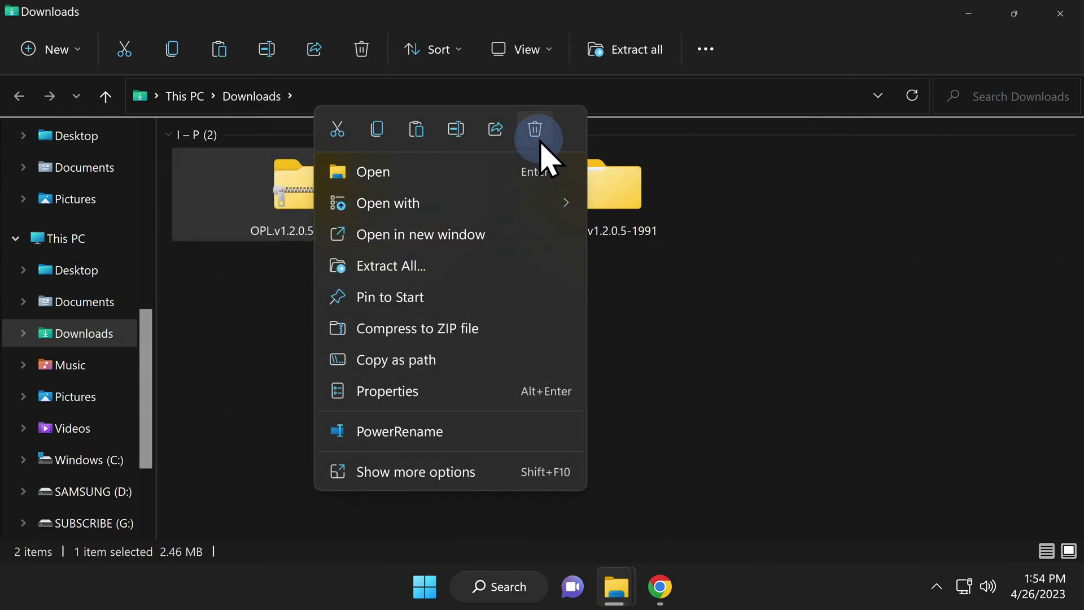
left_click(536, 135)
- Copy OPNPS2LD.ELF from the OPL folder inside the extracted OPL.v1.2.0.5-1991 folder to the root of the SUBSCRIBE (G:) drive
left_click(316, 182)
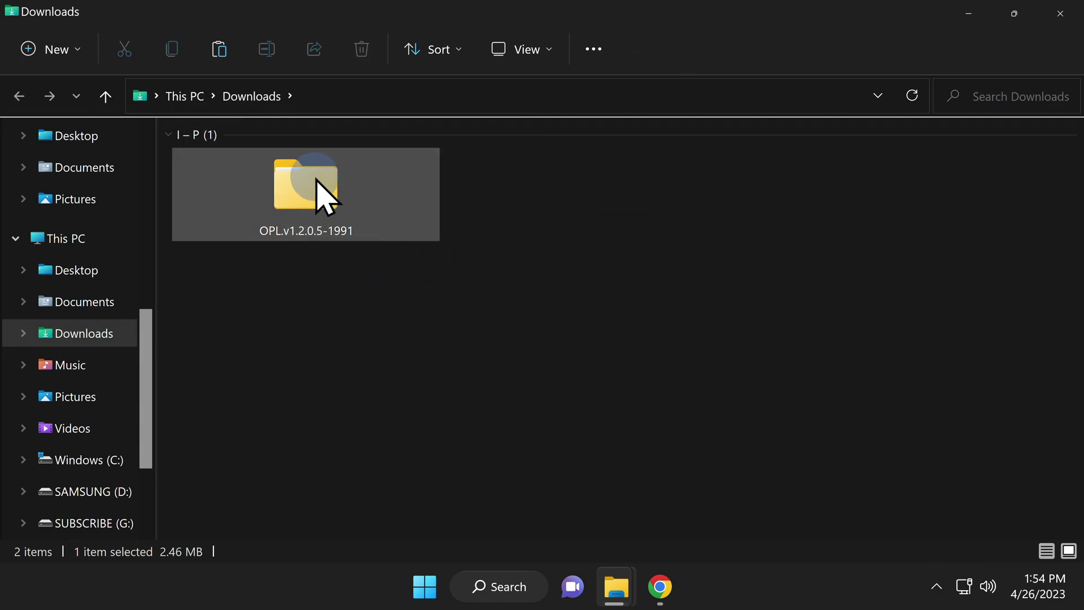
double_click(317, 191)
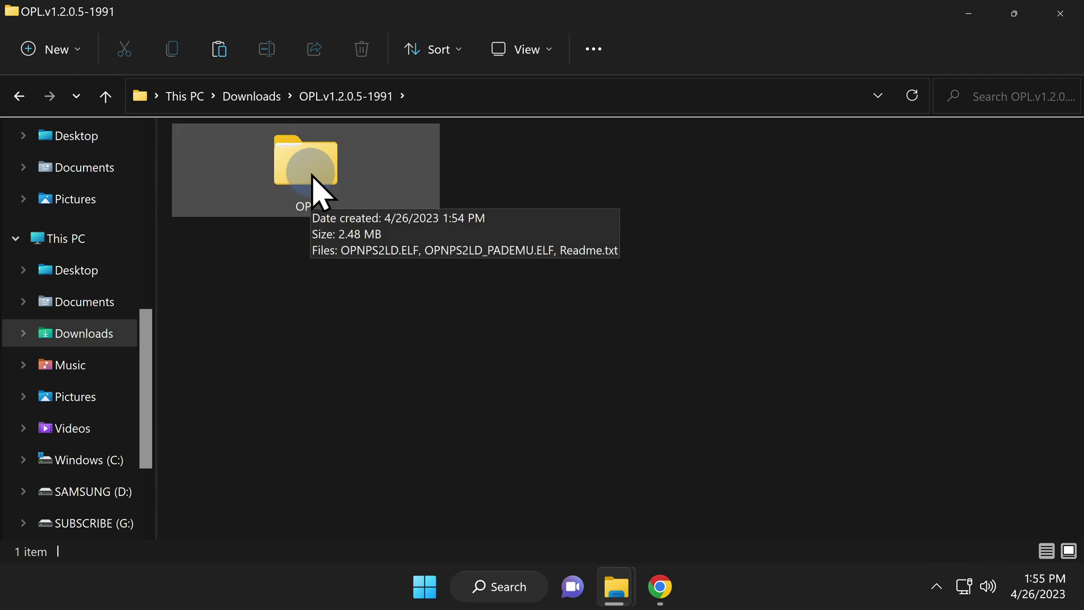
double_click(312, 191)
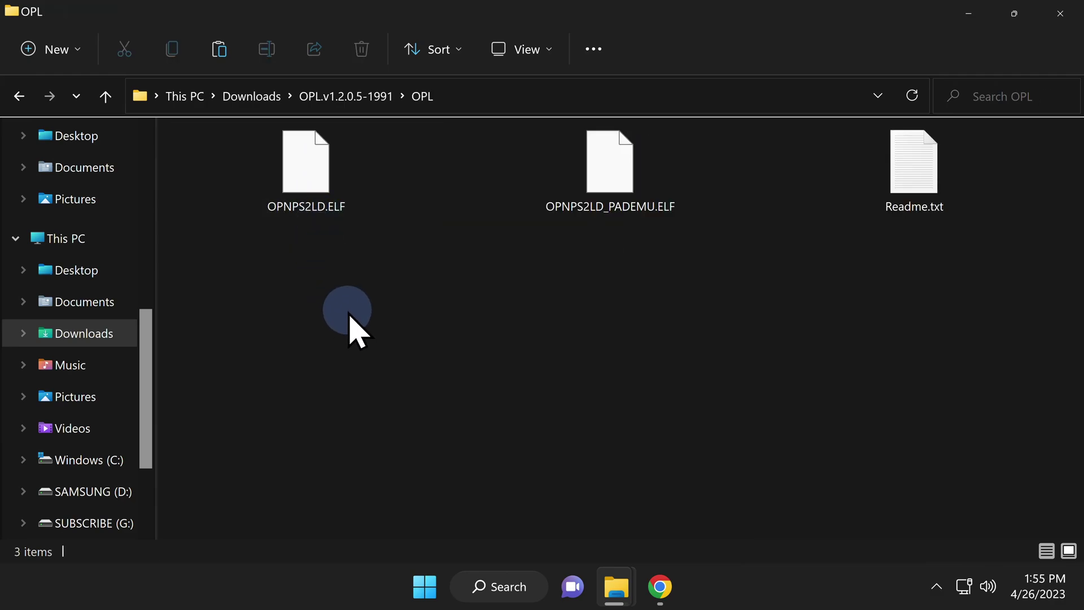
right_click(311, 165)
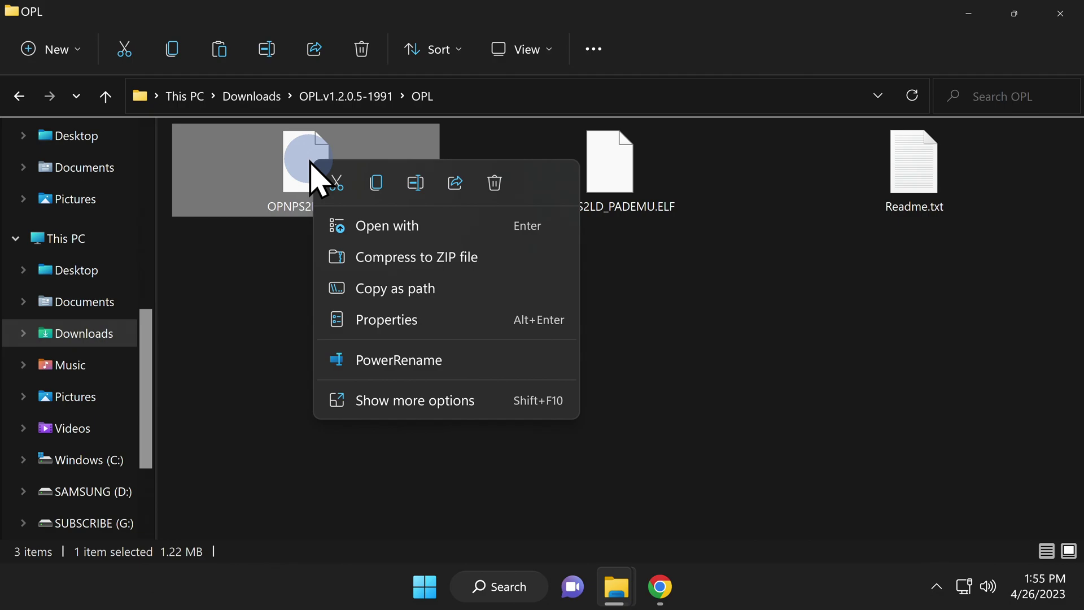
left_click(376, 181)
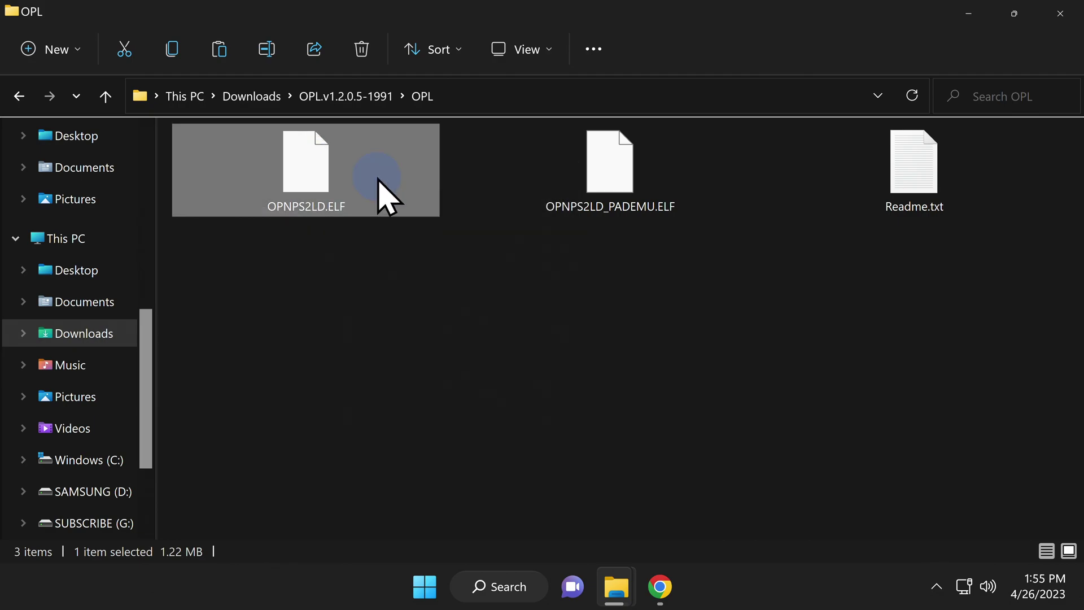
left_click(101, 524)
right_click(357, 232)
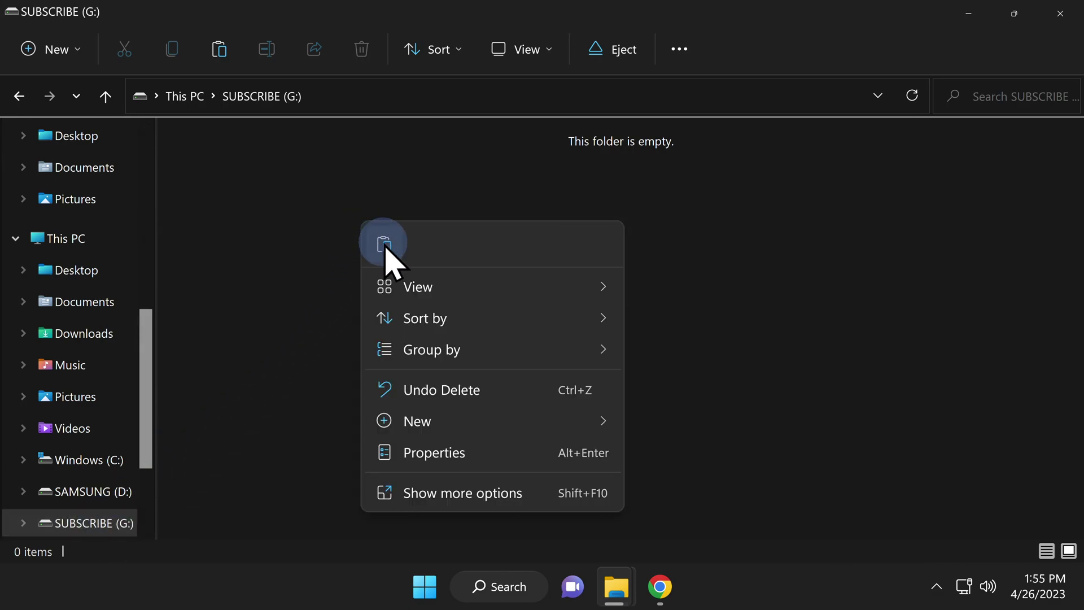
left_click(385, 246)
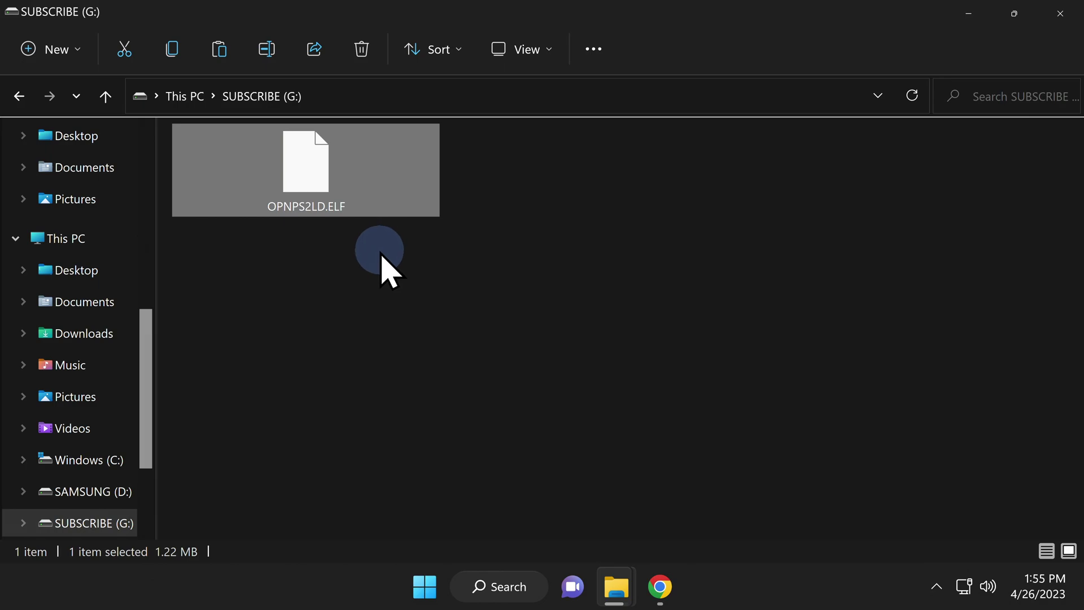
left_click(379, 251)
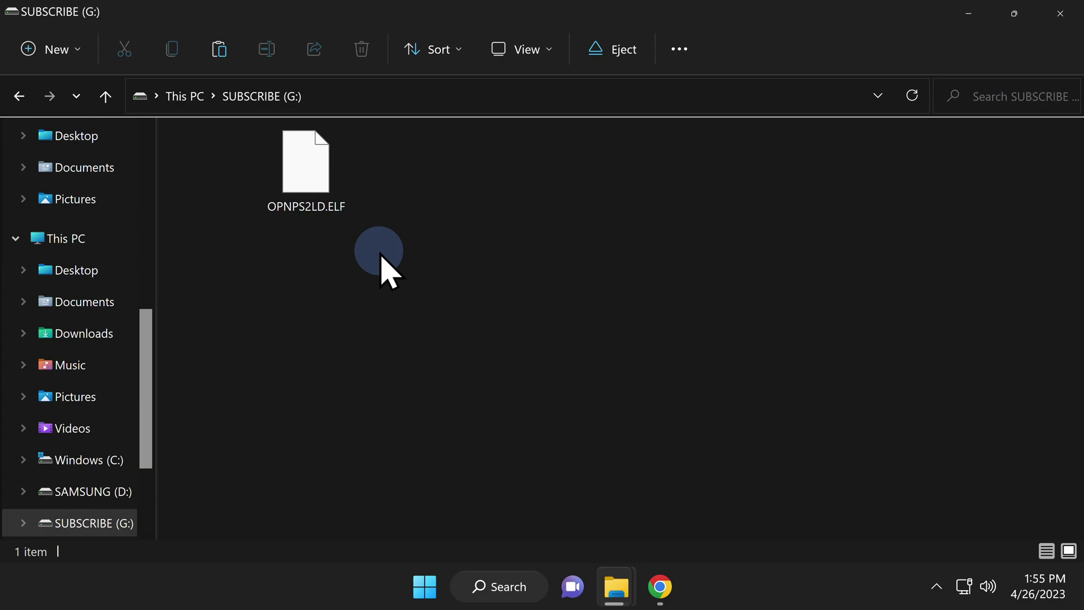
key("super+d")
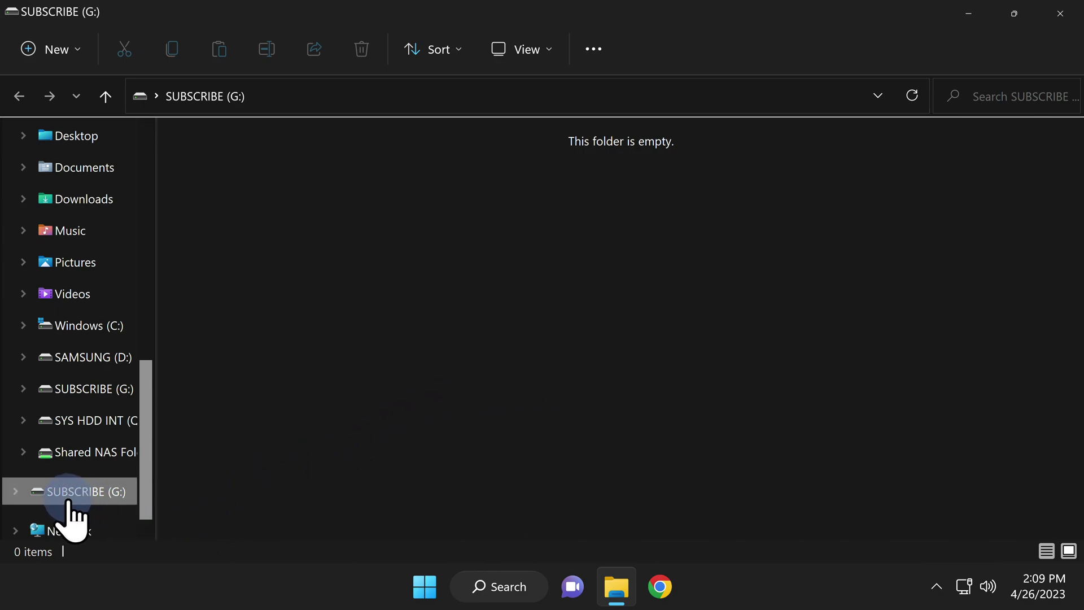
- Quick-format the SUBSCRIBE (G:) drive as exFAT with a 256-kilobyte allocation unit size, accepting that all its data is erased
scroll(78, 510, "up", 10)
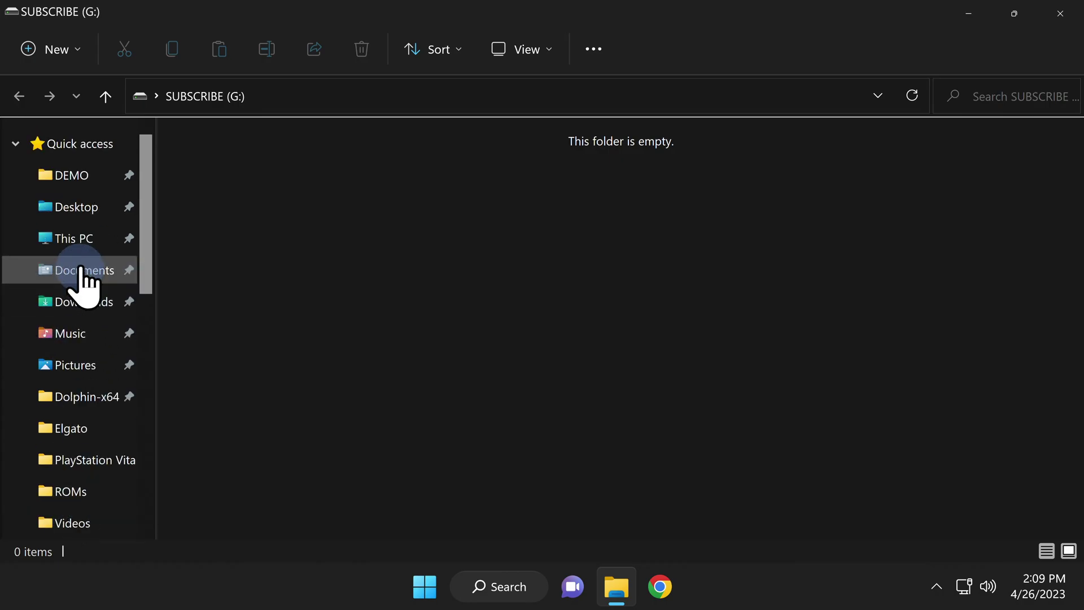
left_click(79, 241)
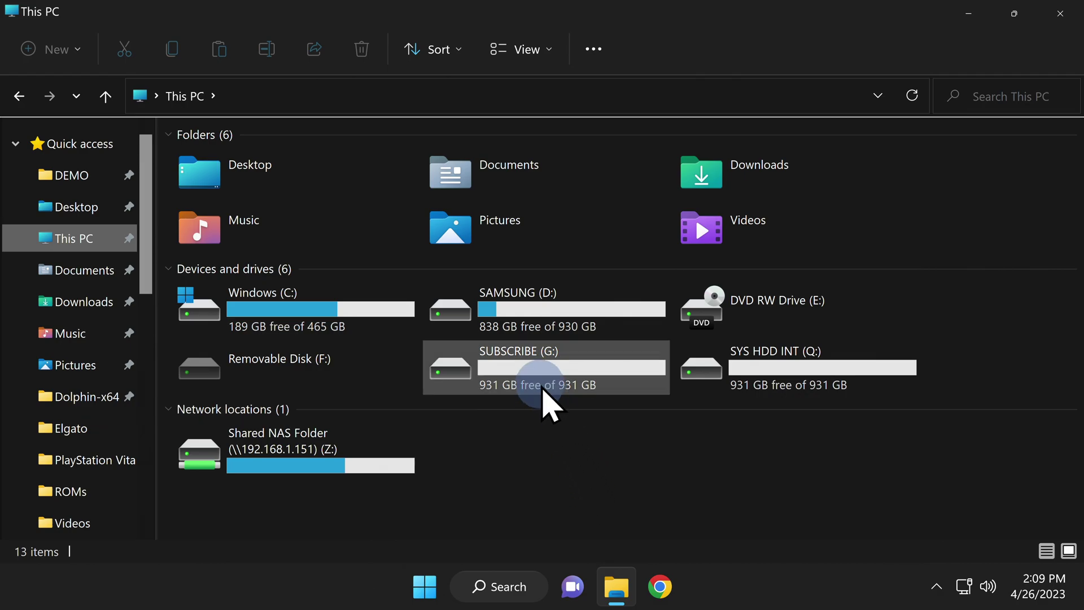
mouse_move(552, 379)
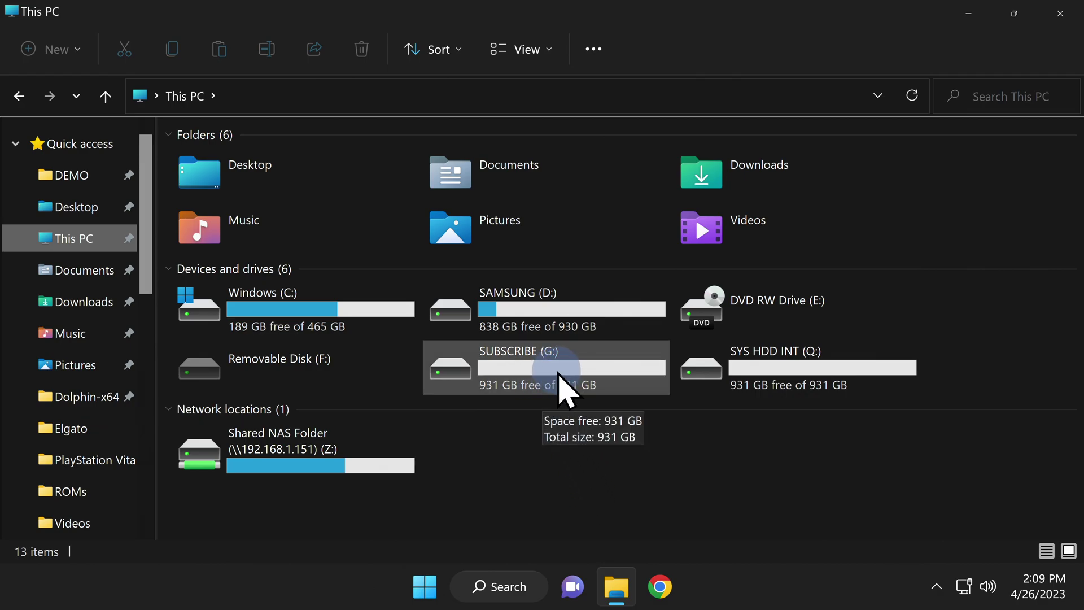
right_click(559, 377)
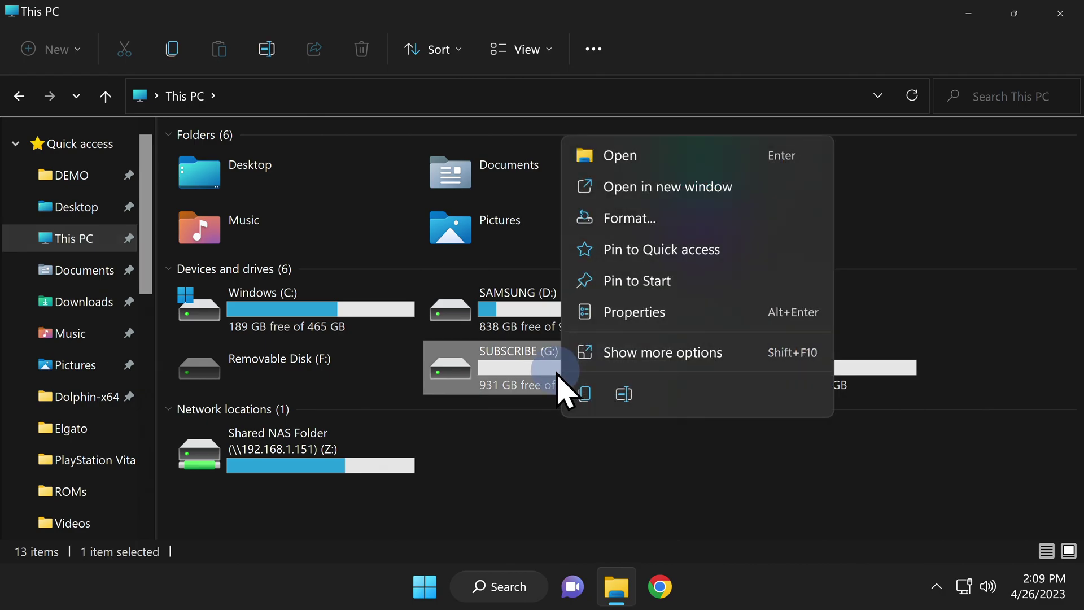
left_click(641, 220)
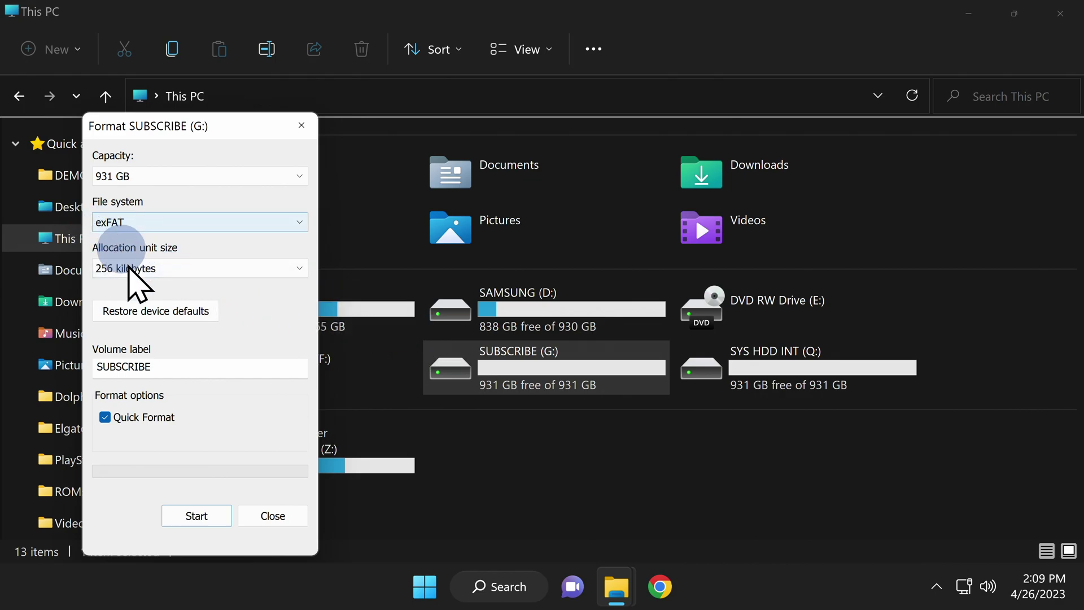
left_click(198, 516)
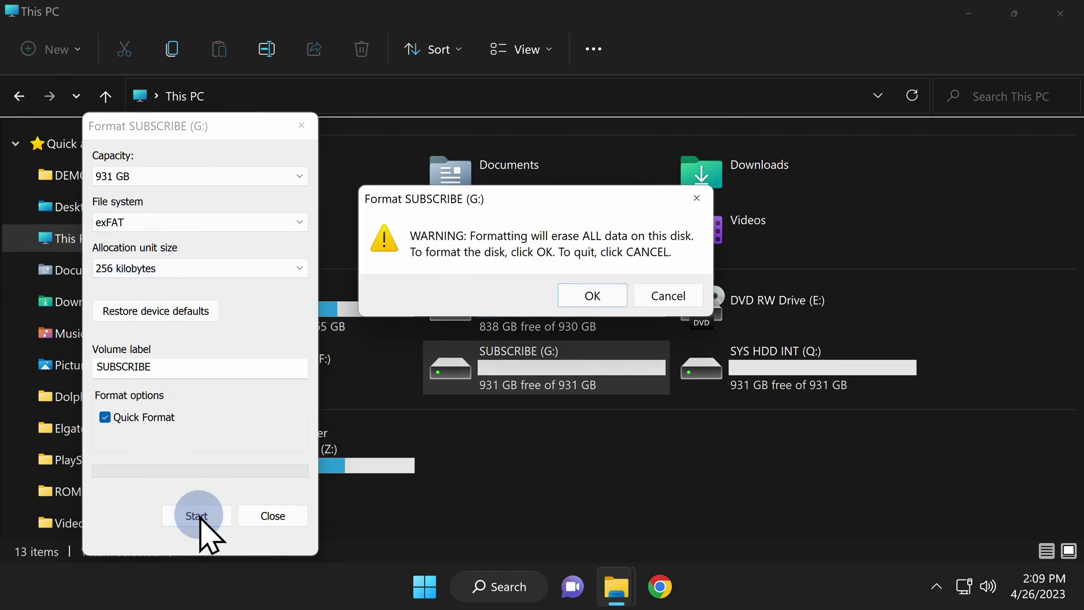
left_click(590, 295)
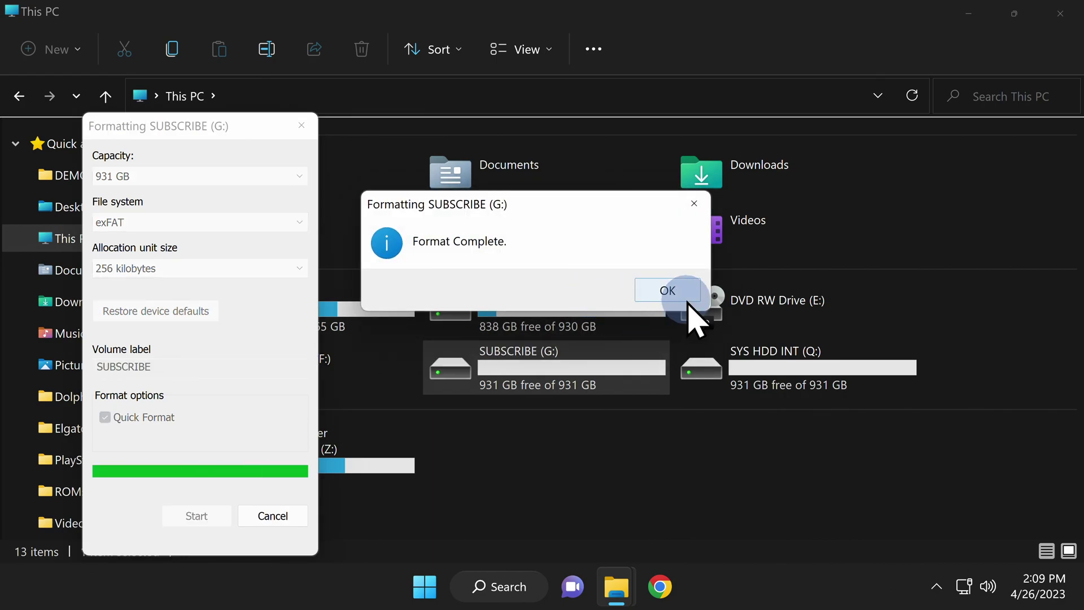
left_click(668, 289)
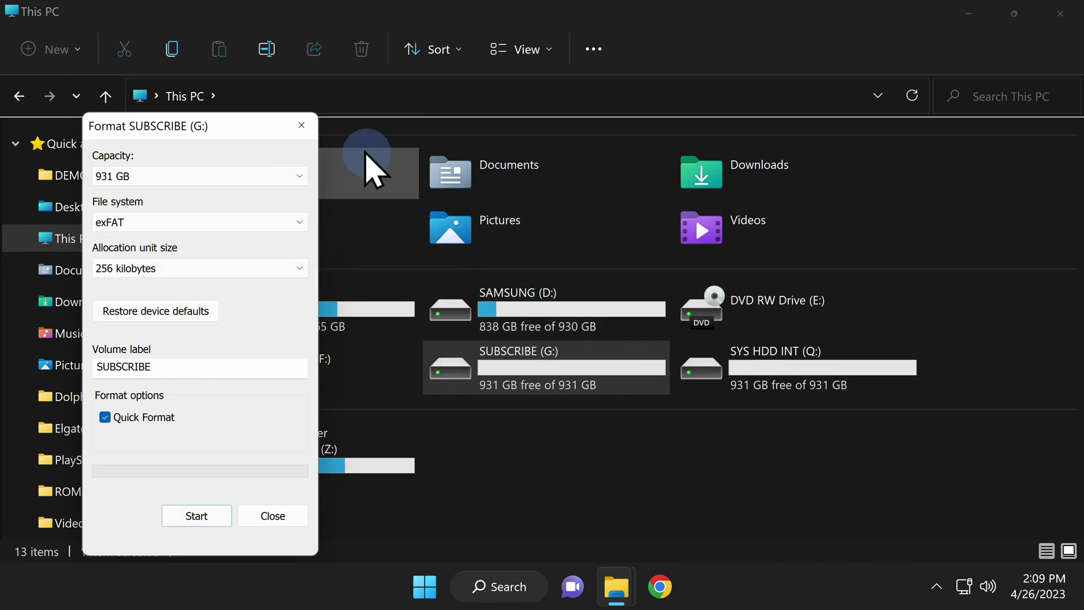
left_click(305, 126)
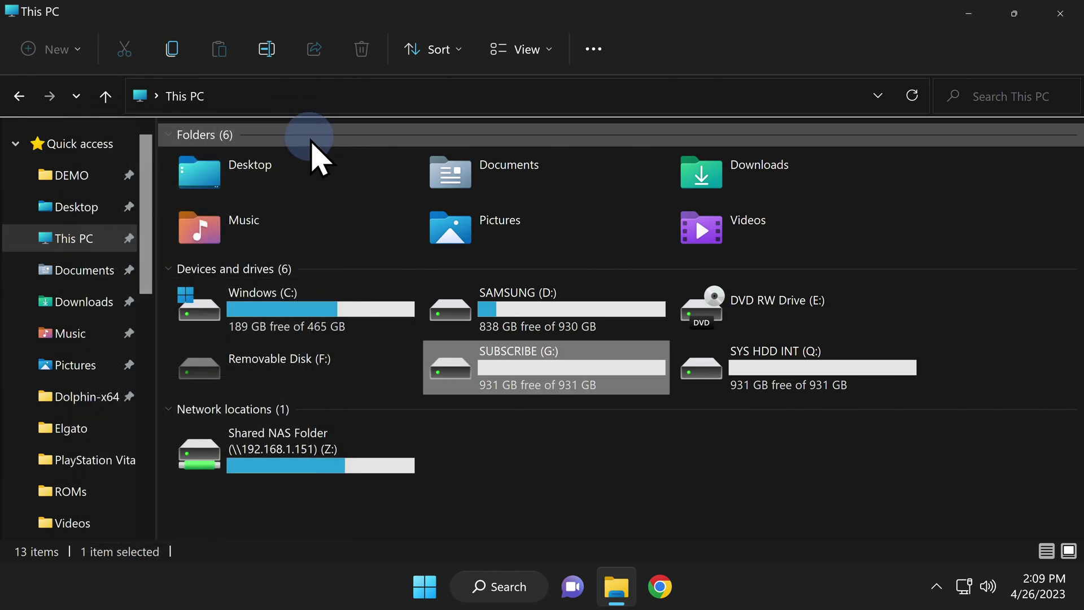
- Open the SUBSCRIBE (G:) drive and the DEMO folder in two File Explorer windows arranged side by side
left_click(482, 376)
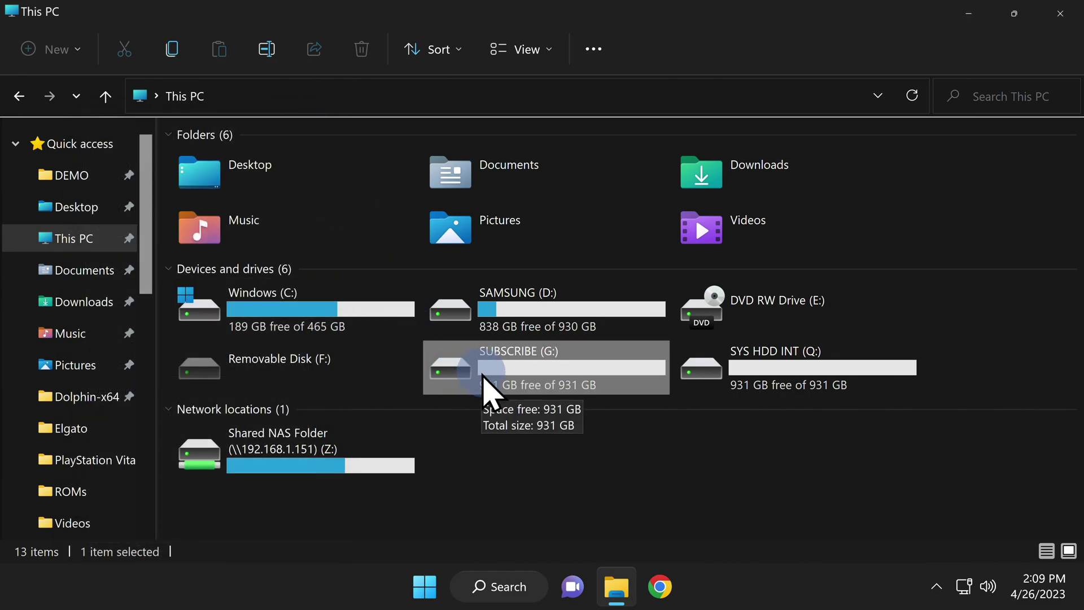
double_click(489, 384)
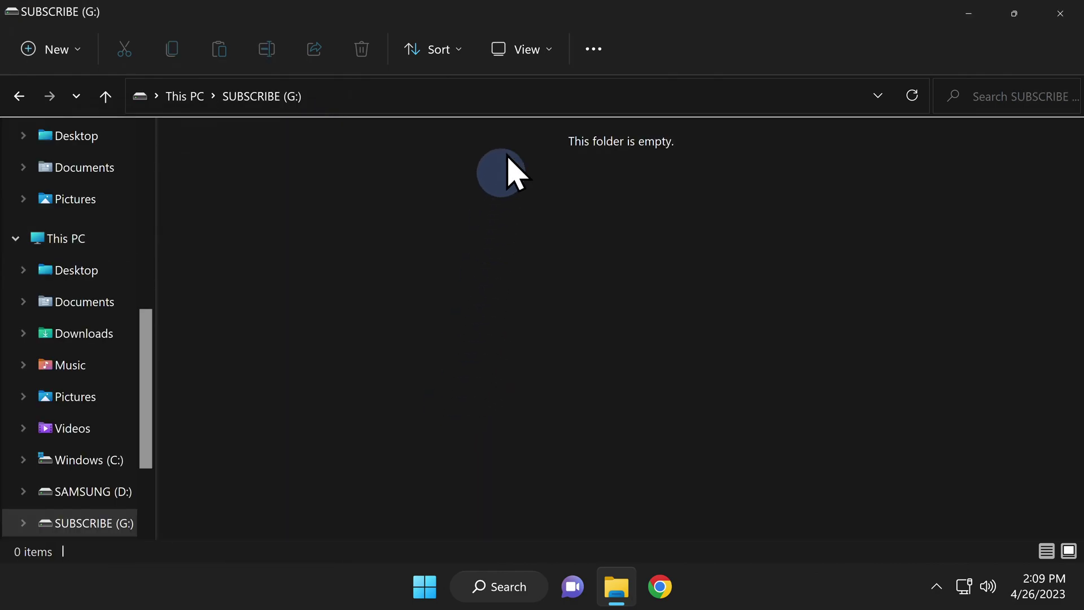
left_click_drag(523, 18, 1076, 201)
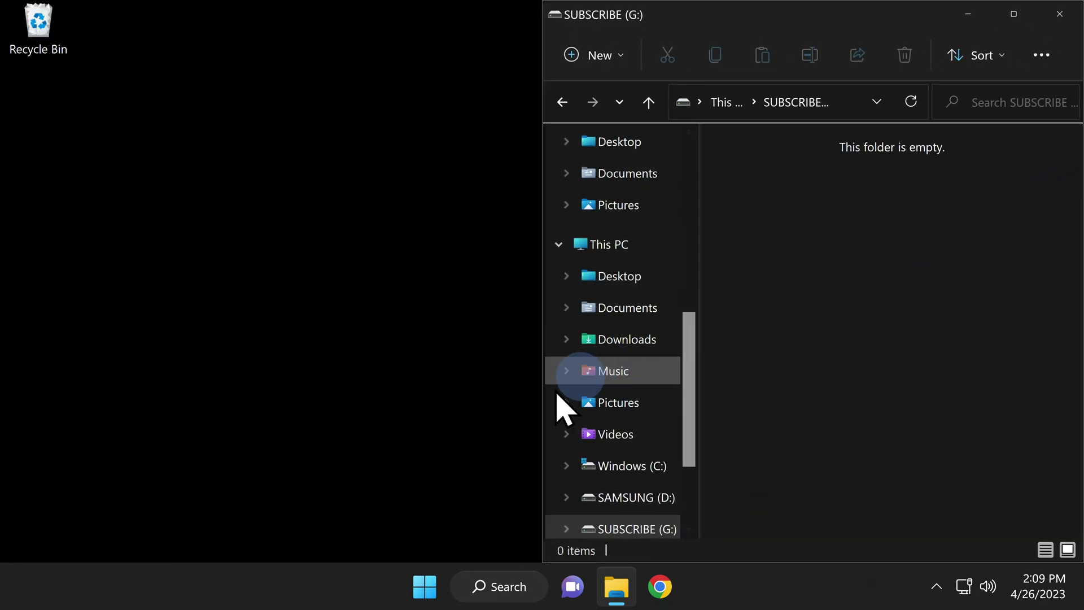
left_click(326, 345)
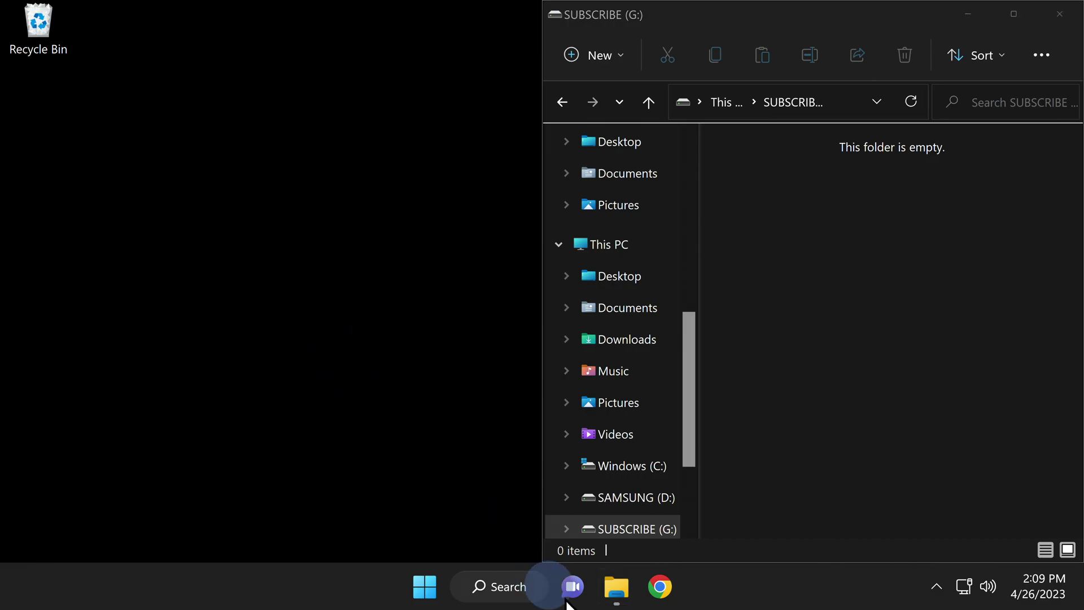
right_click(618, 598)
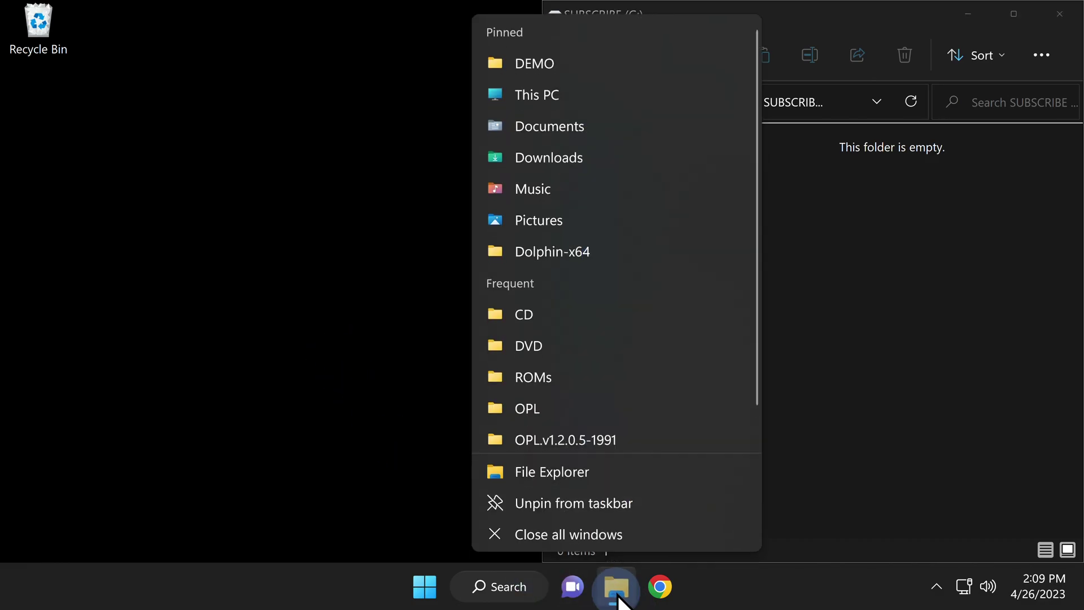
left_click(552, 60)
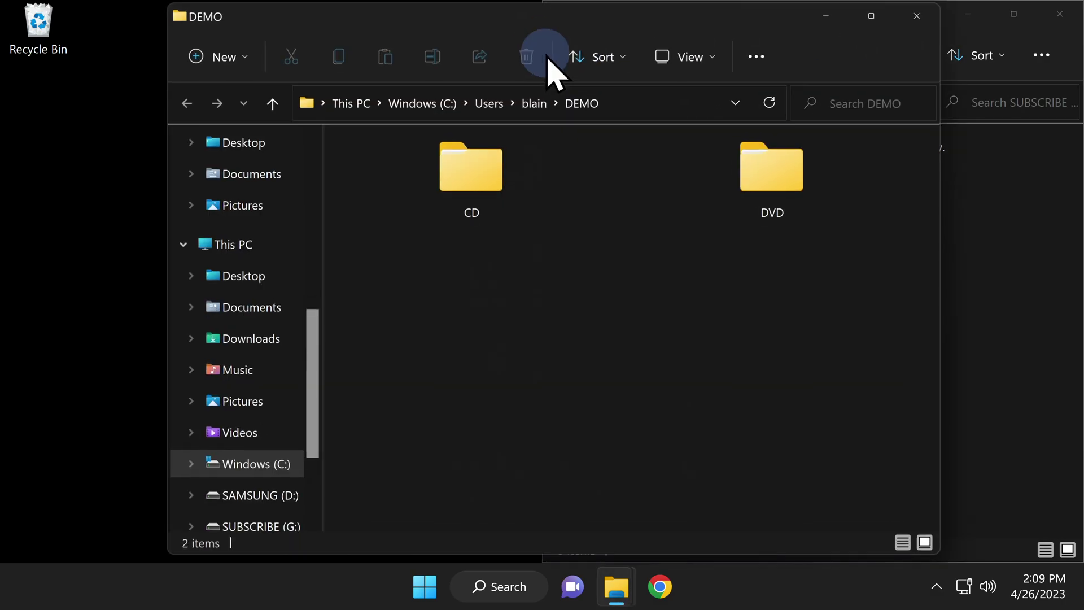
left_click_drag(494, 26, 11, 192)
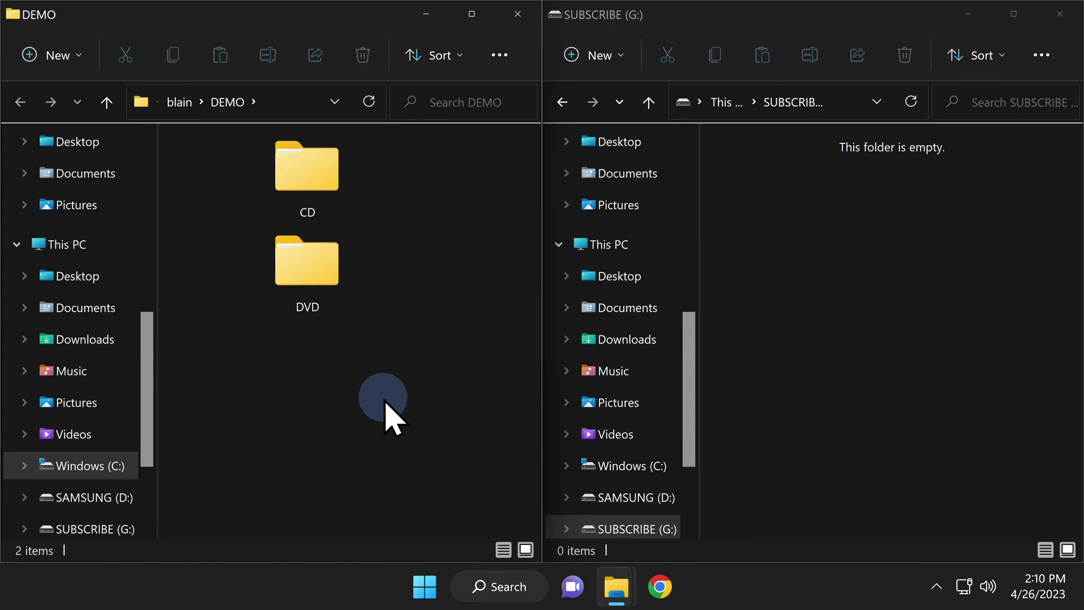
- Copy the CD and DVD folders from DEMO to the root of the SUBSCRIBE (G:) drive and close the drive's window
mouse_move(381, 176)
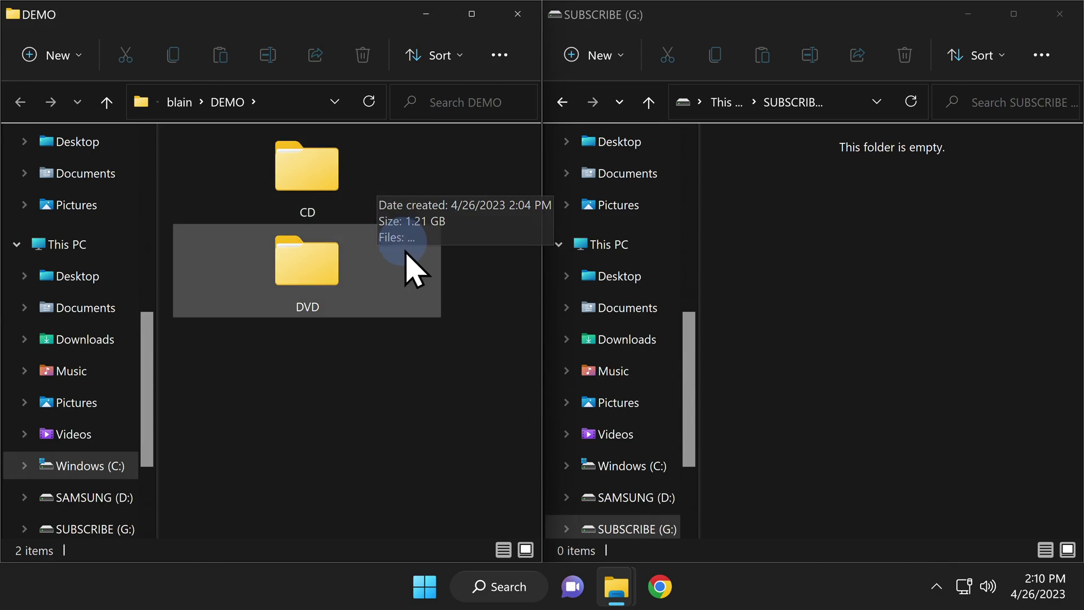
mouse_move(389, 297)
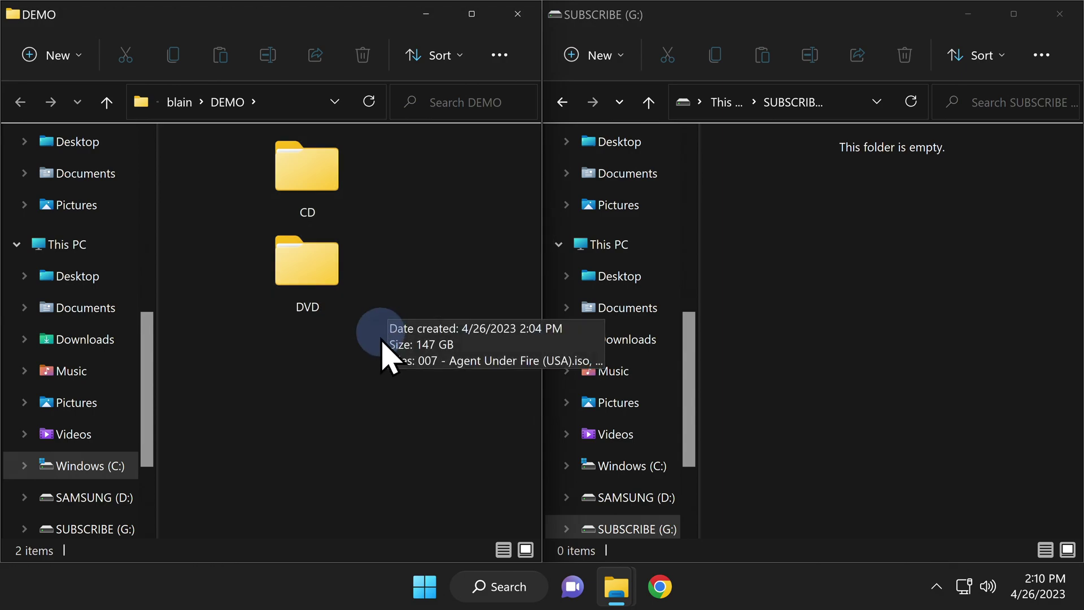
left_click(358, 385)
left_click_drag(358, 385, 841, 307)
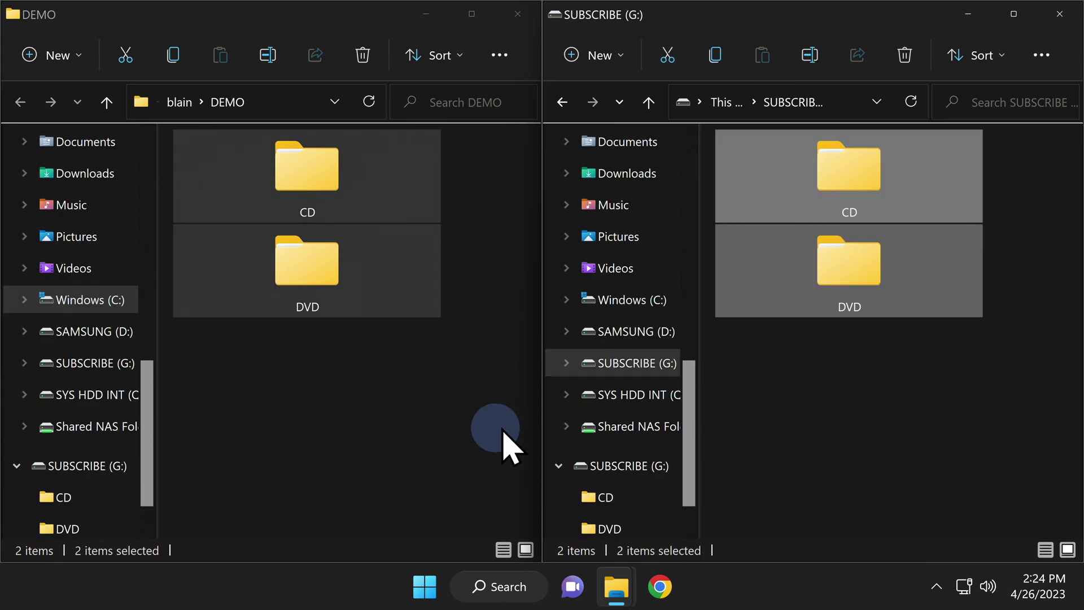
left_click(1072, 15)
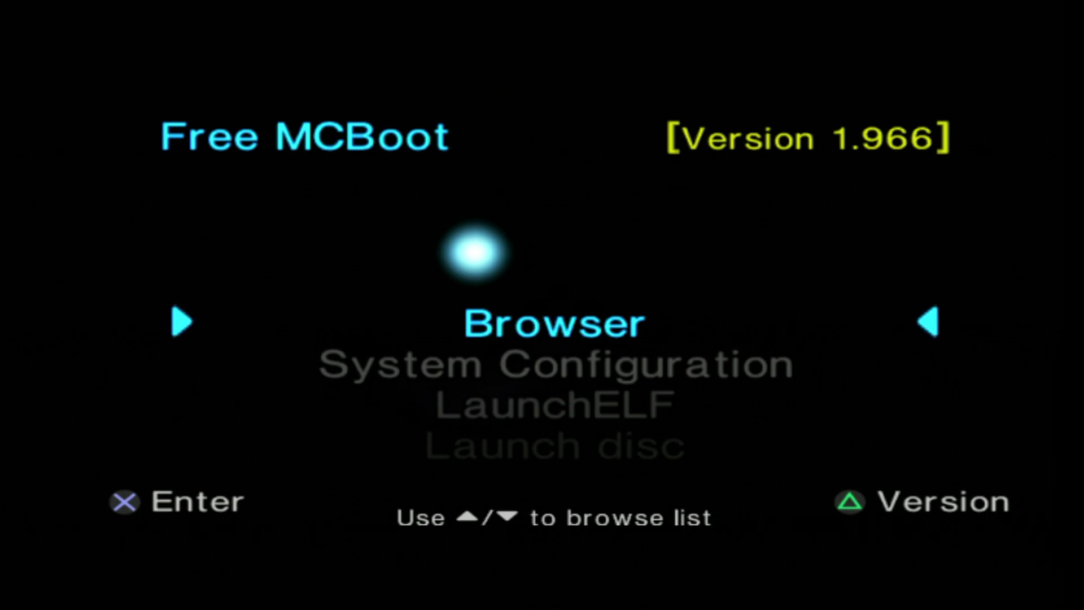
- Start LaunchELF from the Free MCBoot menu on the PS2 and open its FileBrowser
key("Down")
key("Down")
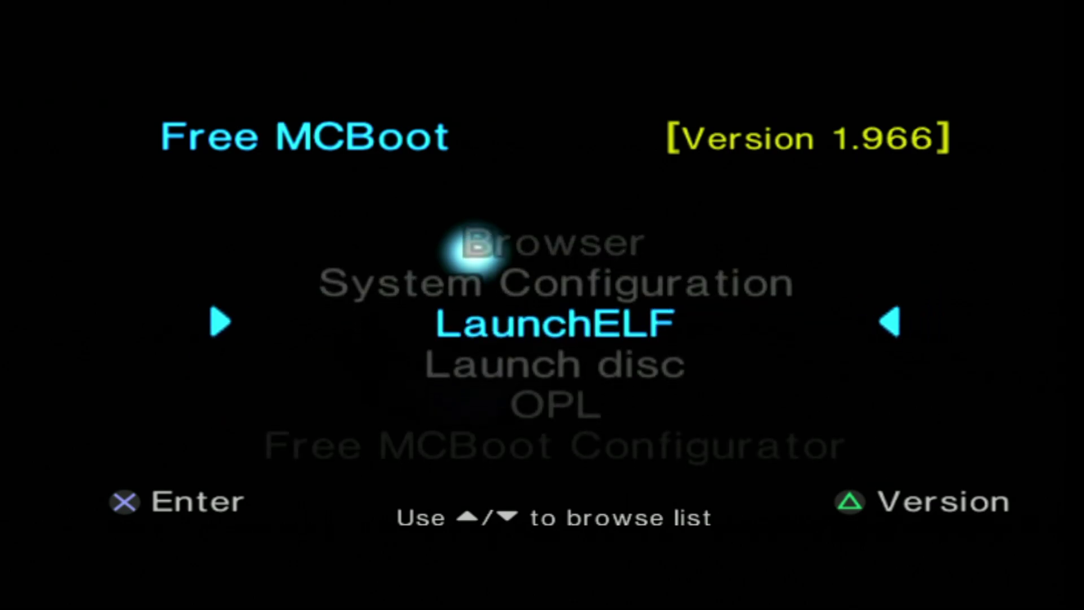
key("Return")
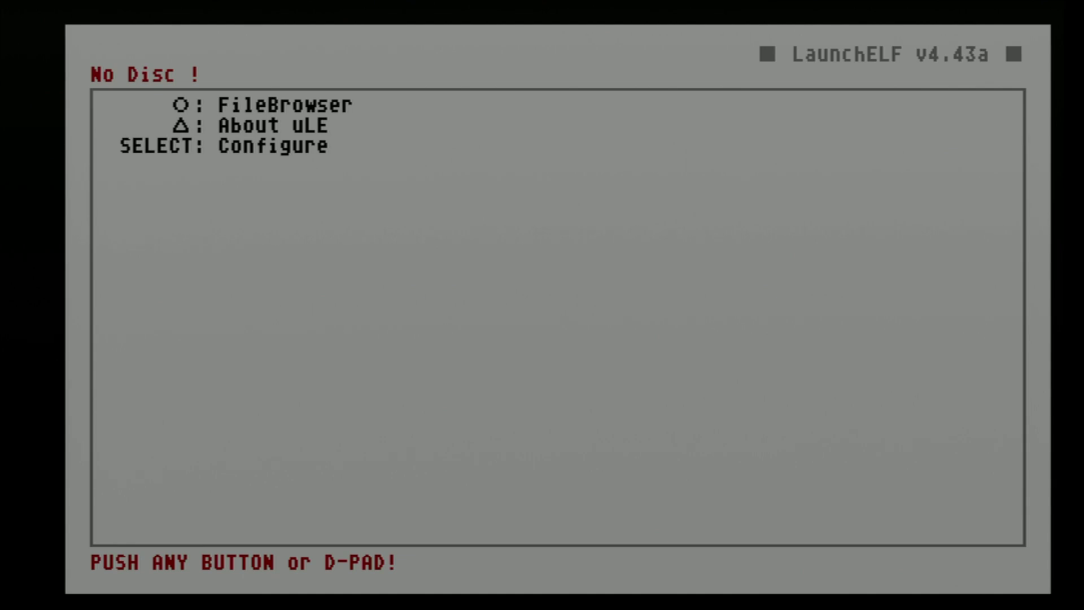
key("Return")
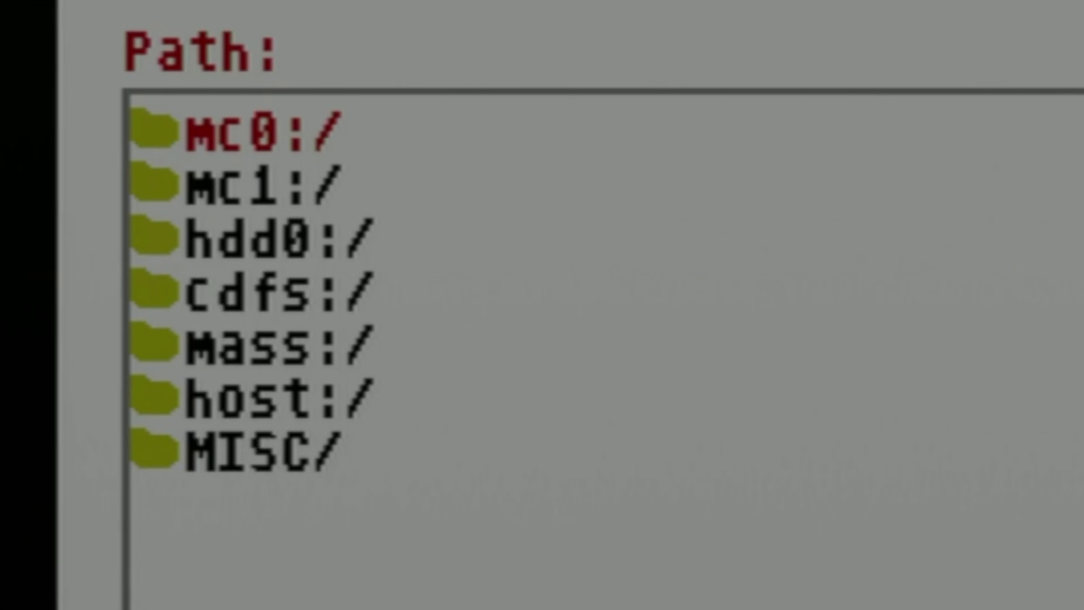
- Open the mass:/ device and copy OPNPS2LD.ELF to the clipboard
key("Down")
key("Down")
key("Down")
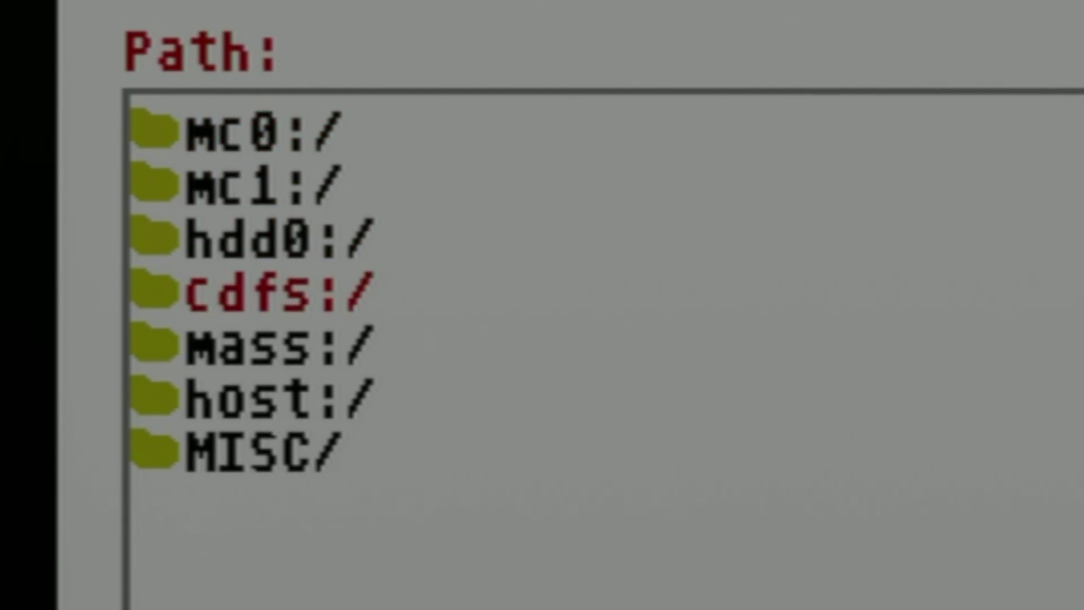
key("Up")
key("Up")
key("Up")
key("Down")
key("Down")
key("Down")
key("Down")
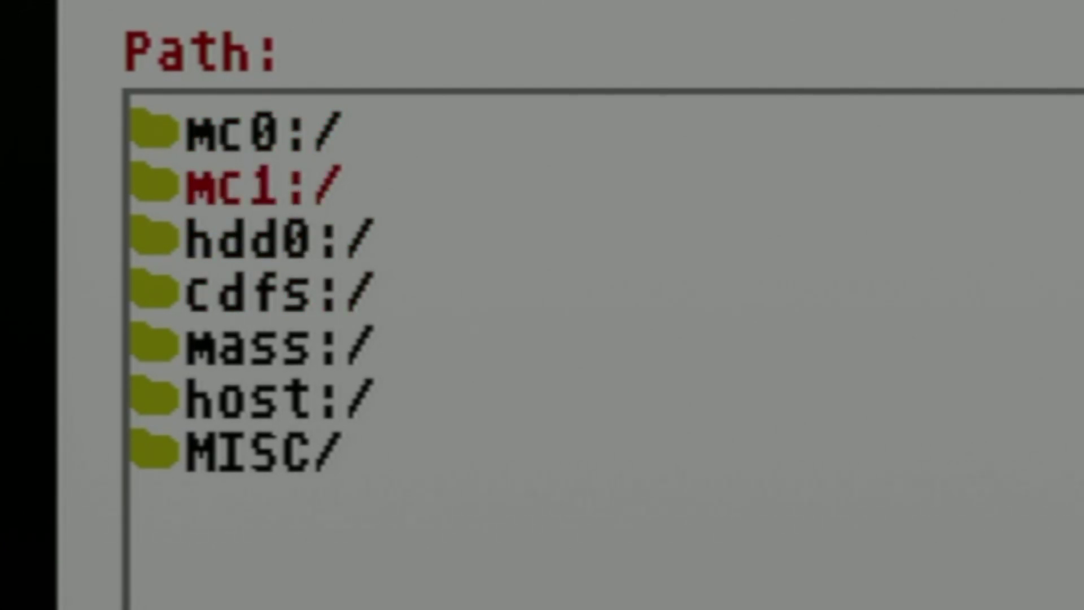
key("Return")
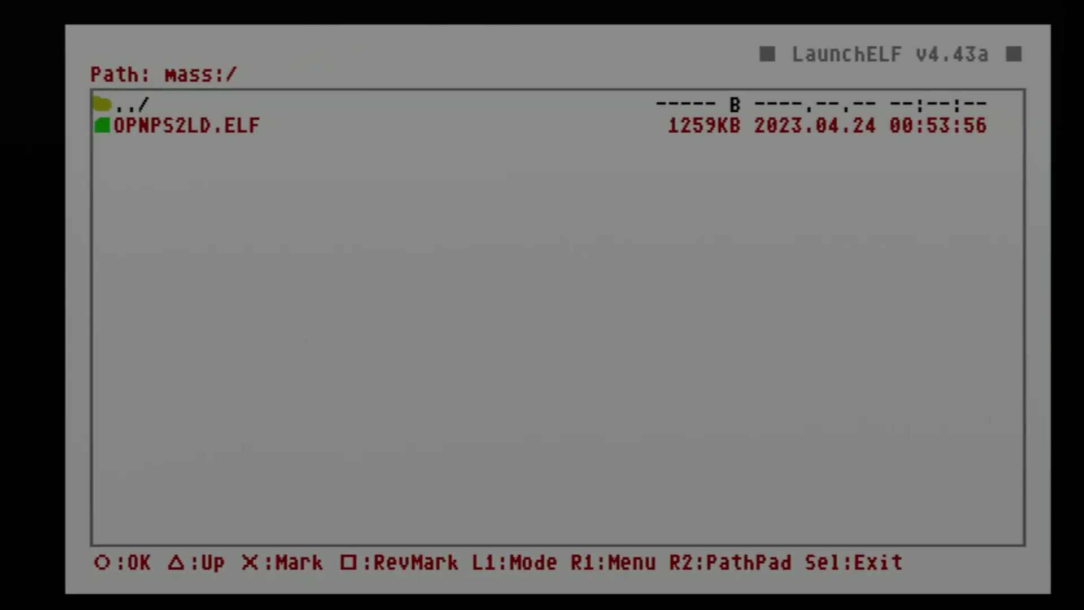
key("e")
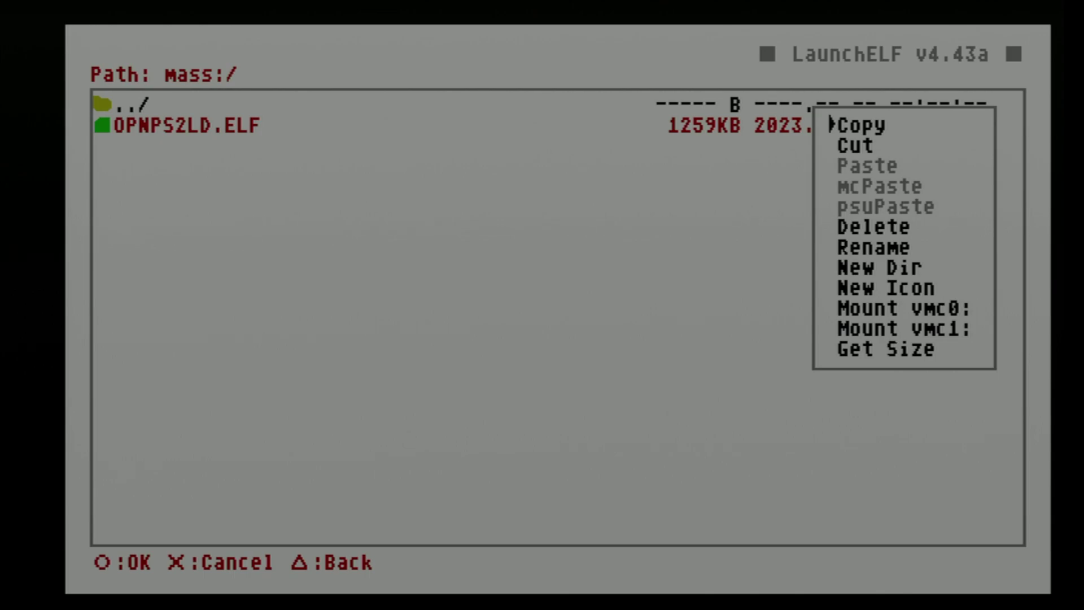
key("l")
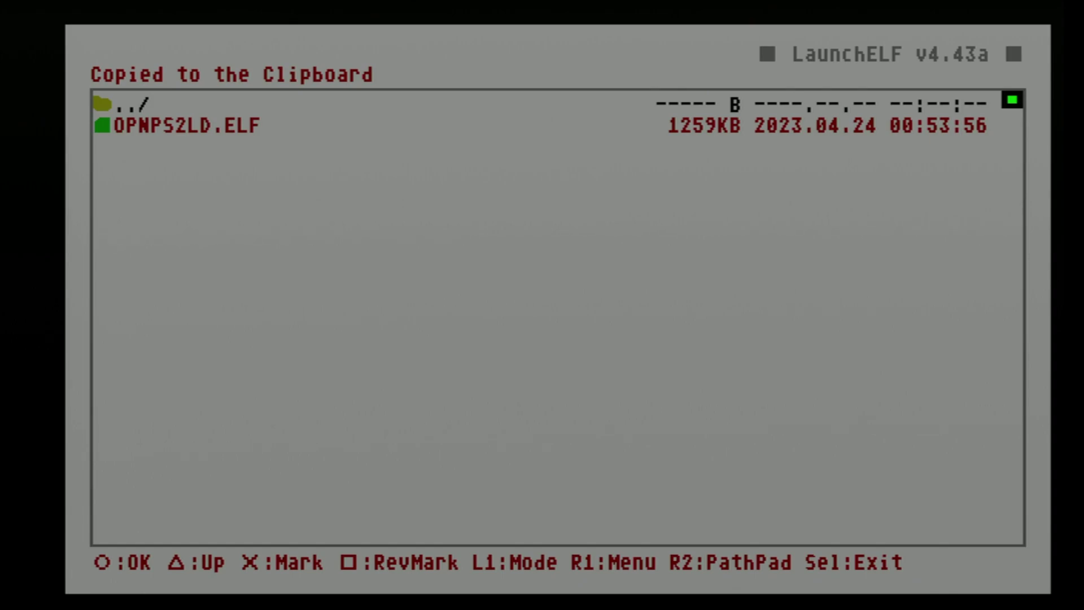
- Return to the device list and open the memory card mc0:/
key("i")
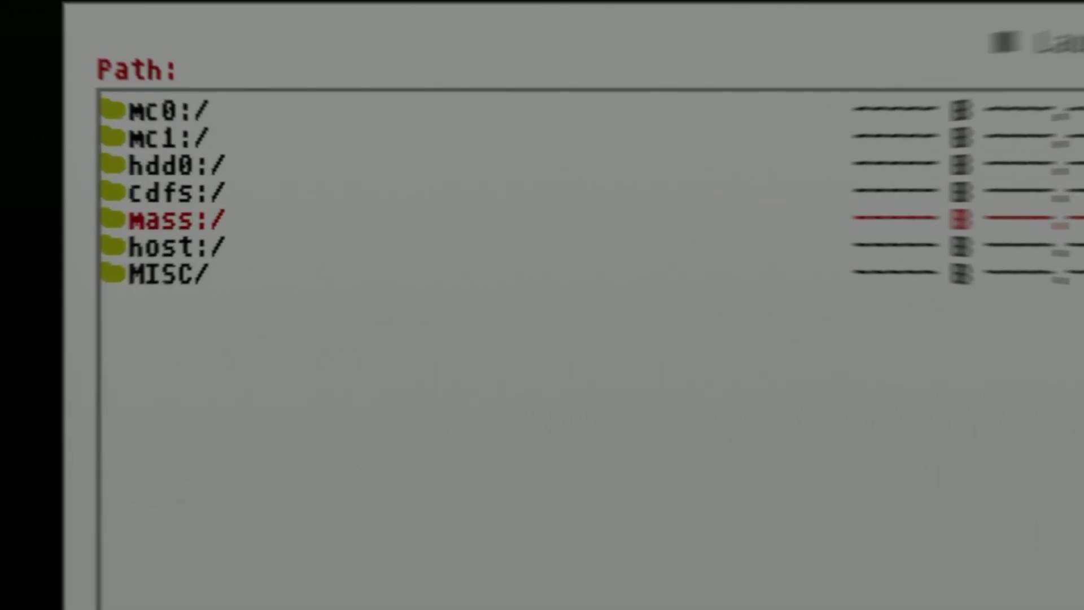
key("Up")
key("Up")
key("Up")
key("Up")
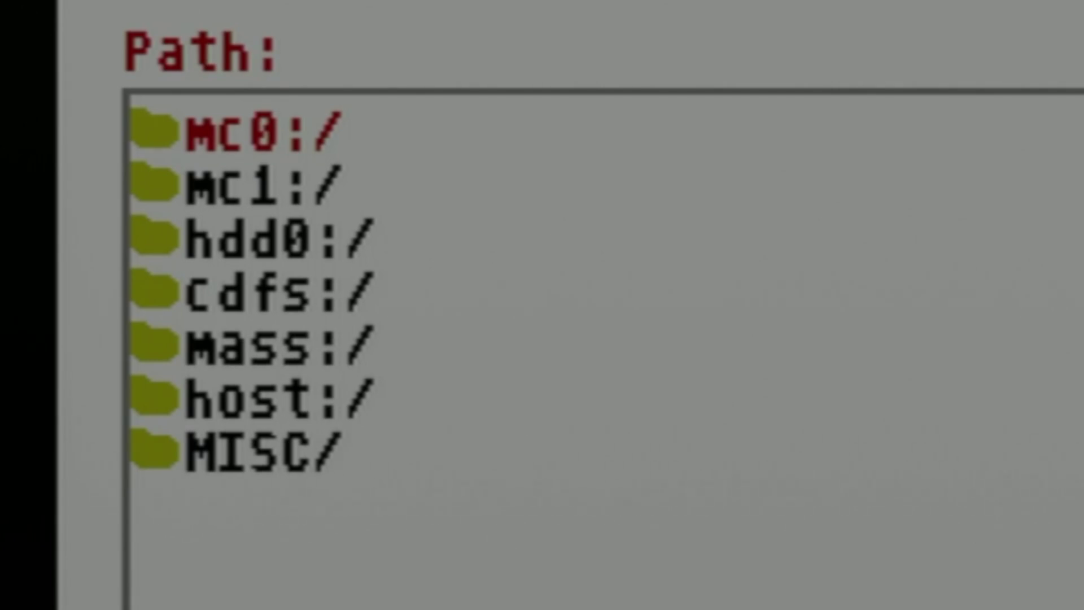
key("Return")
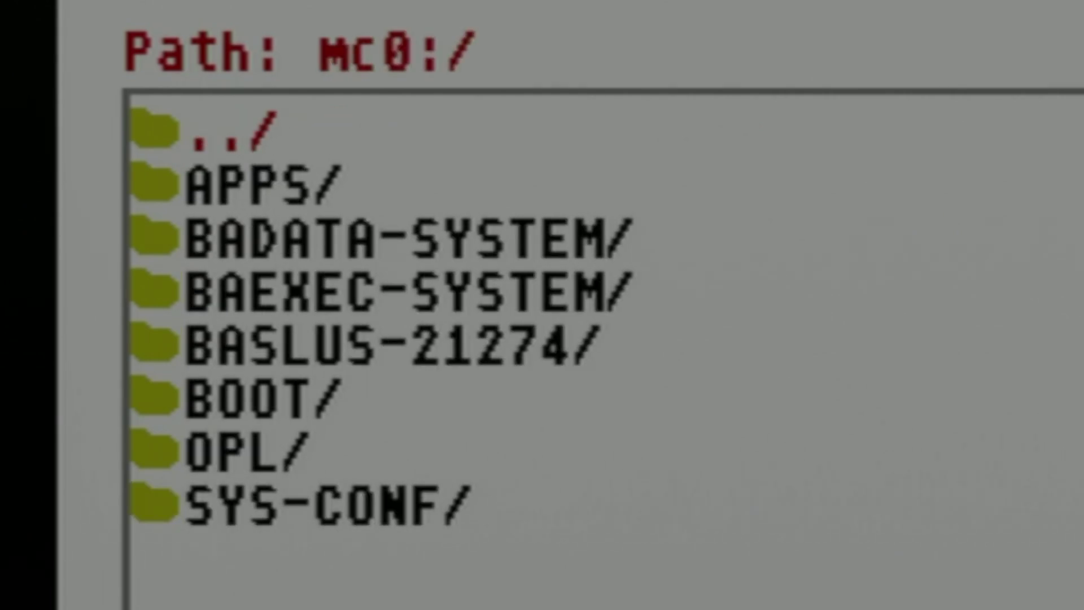
- Open the BOOT folder on the memory card mc0:/
key("Down")
key("Down")
key("Down")
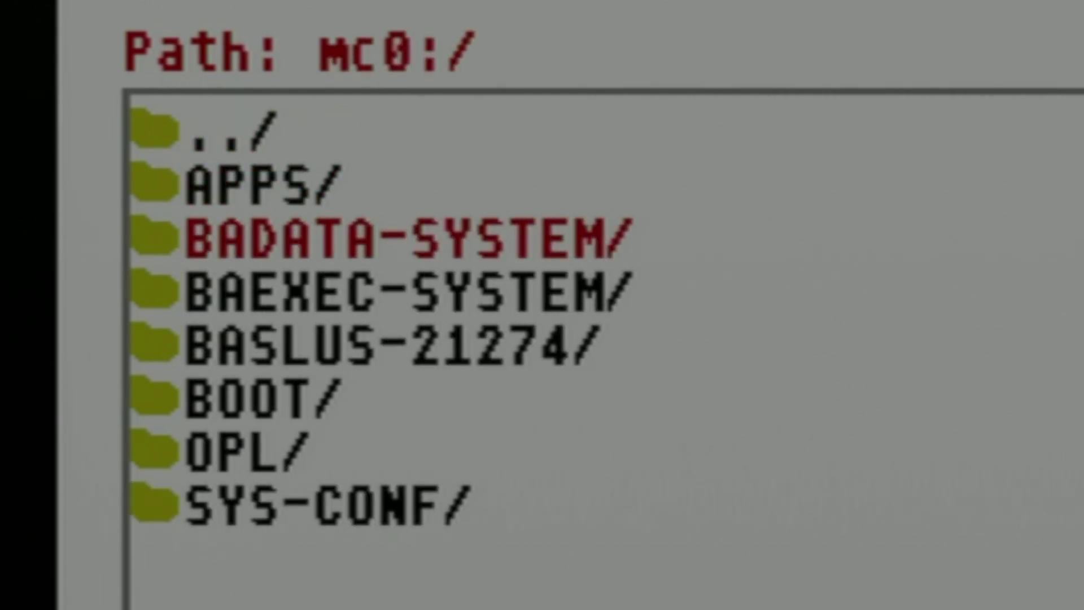
key("Down")
key("Down")
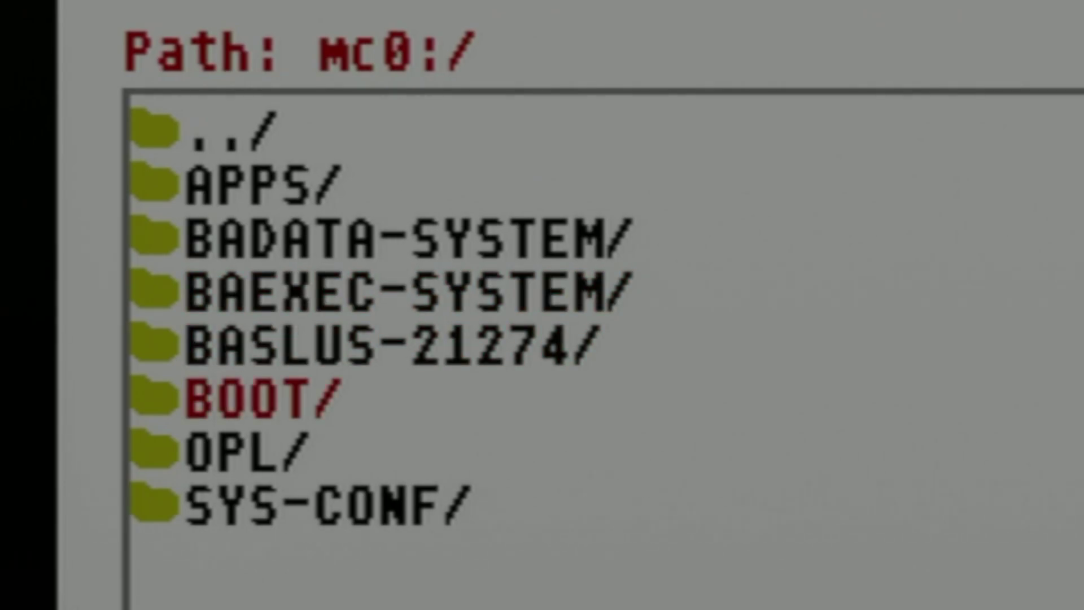
key("Return")
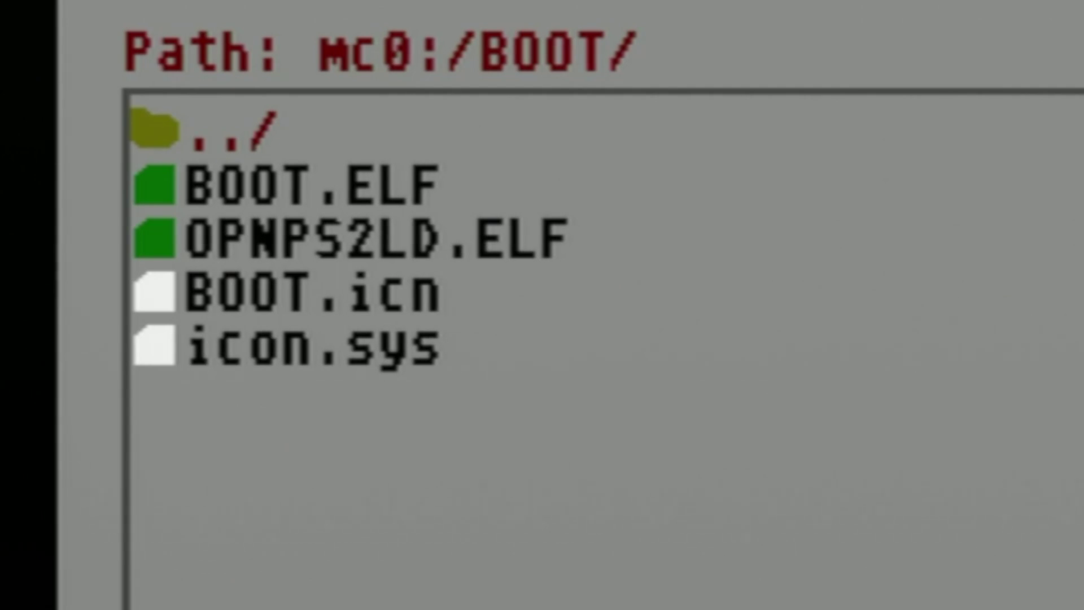
- Delete the old OPNPS2LD.ELF file from the mc0:/BOOT/ folder and confirm the deletion
key("Down")
key("Down")
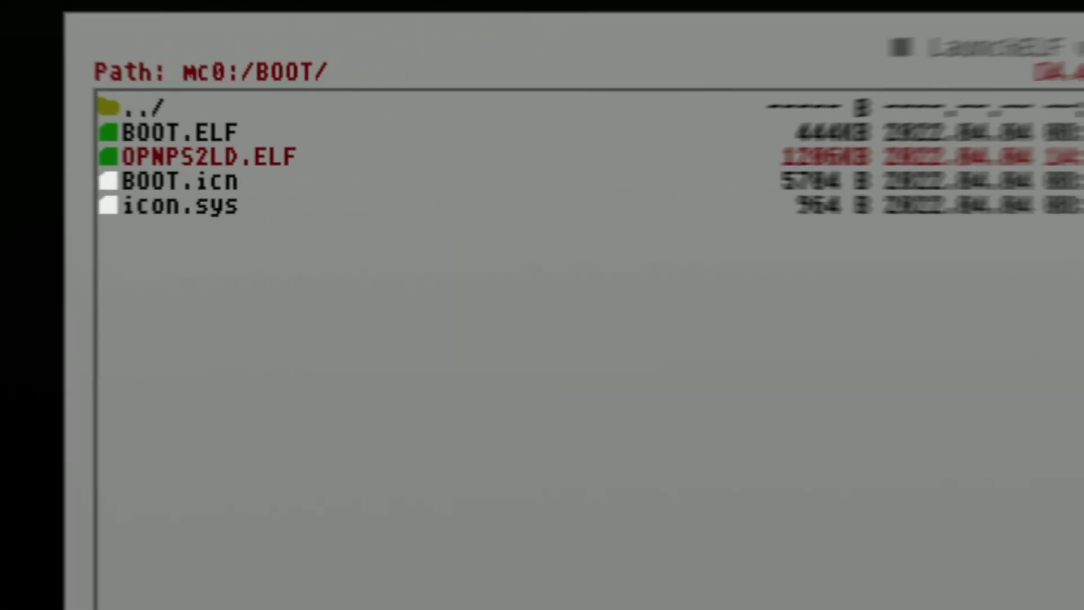
key("Menu")
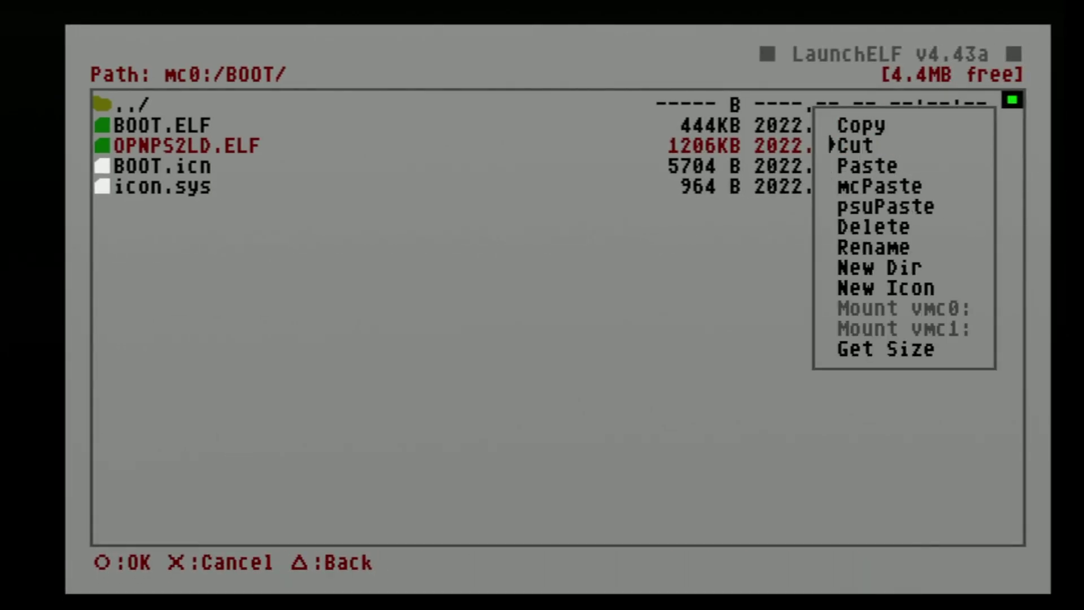
key("Down")
key("Down")
key("Return")
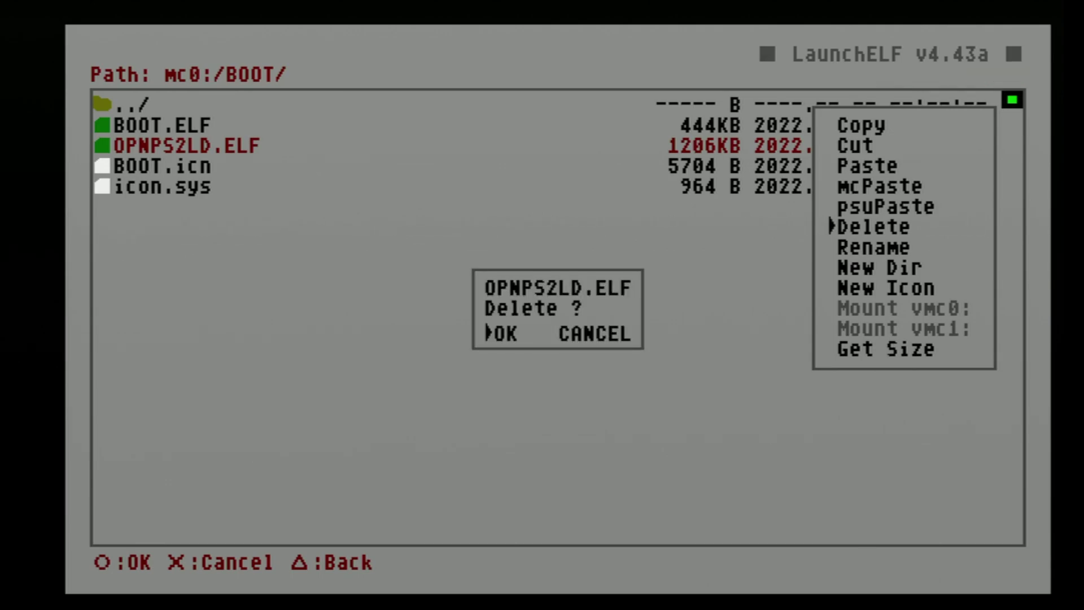
key("Return")
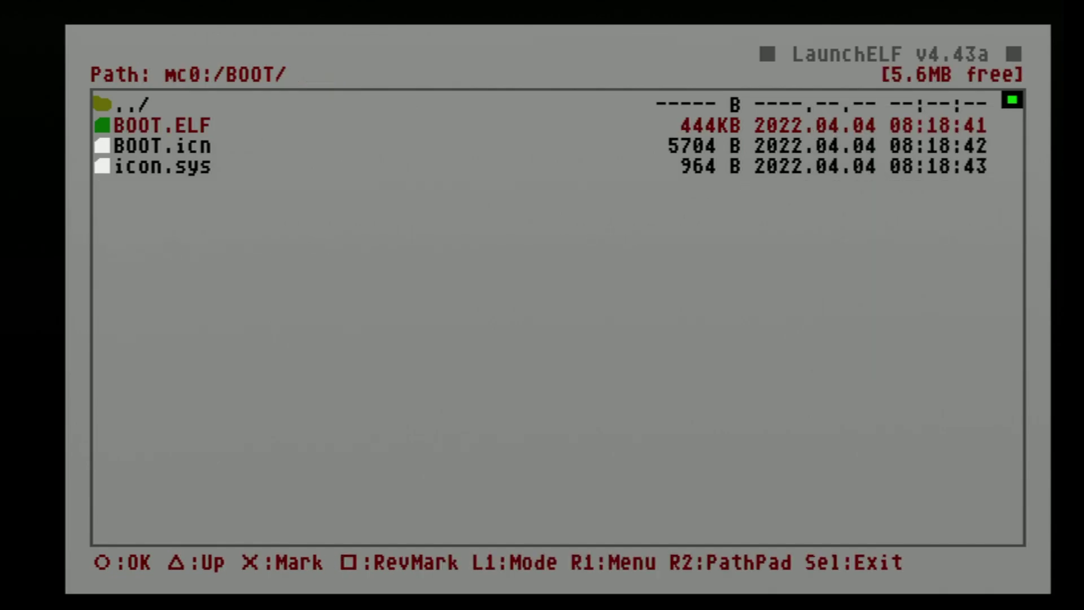
- Paste the copied OPNPS2LD.ELF from the clipboard into the mc0:/BOOT/ folder
key("r")
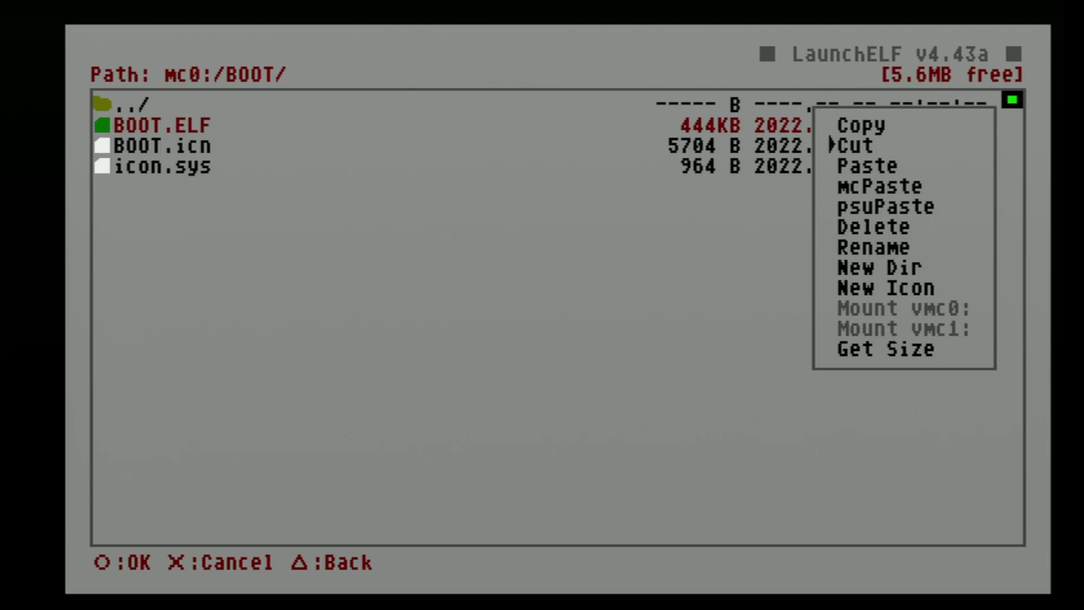
key("Down")
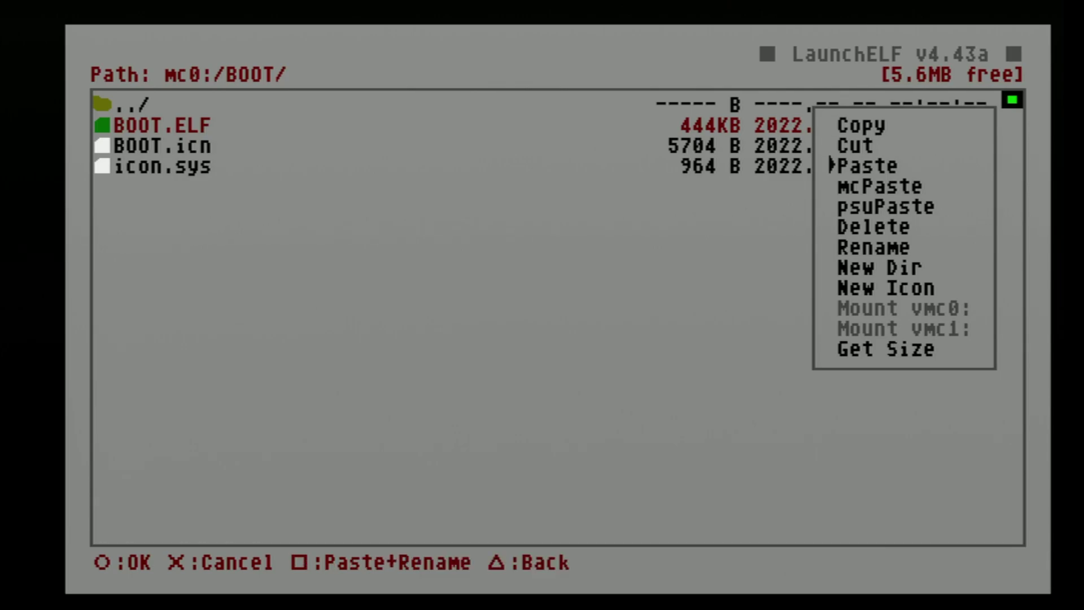
key("Return")
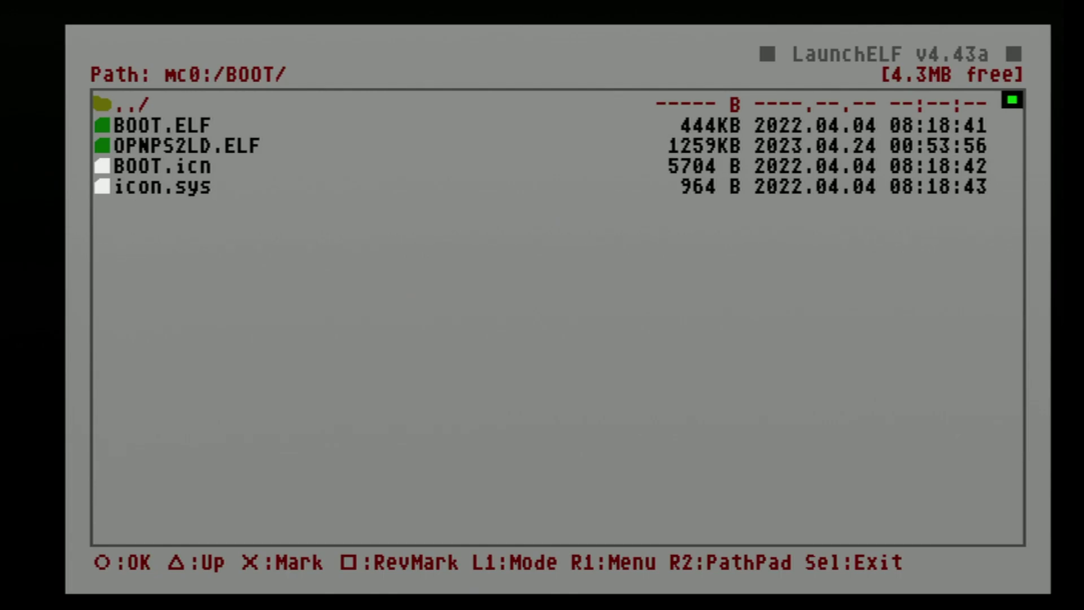
- Return to the root of mc0:/ and delete the OPL folder with its old settings, confirming the deletion
key("Return")
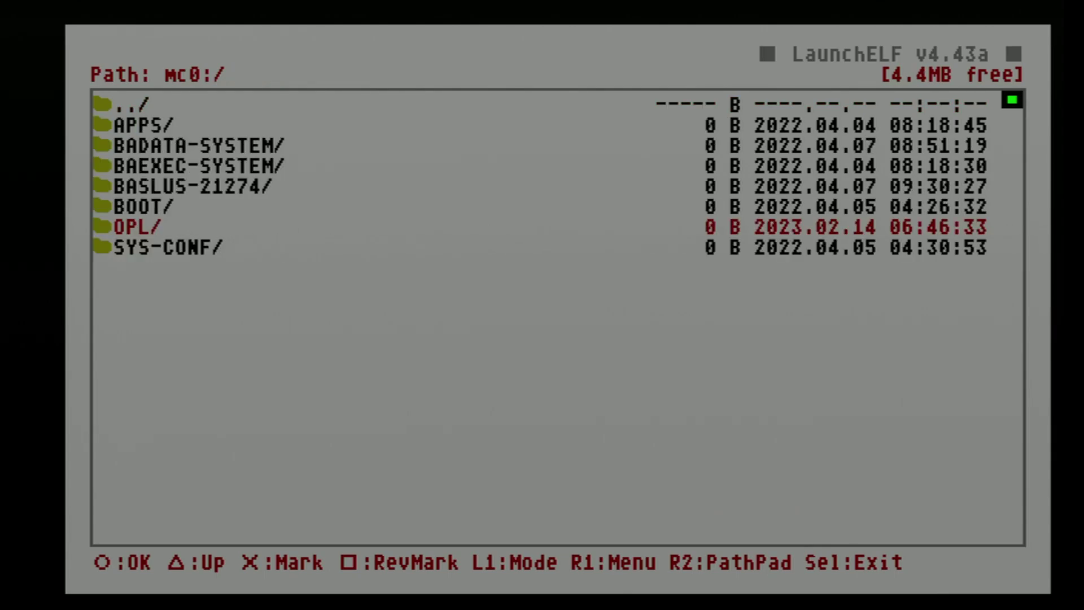
key("Menu")
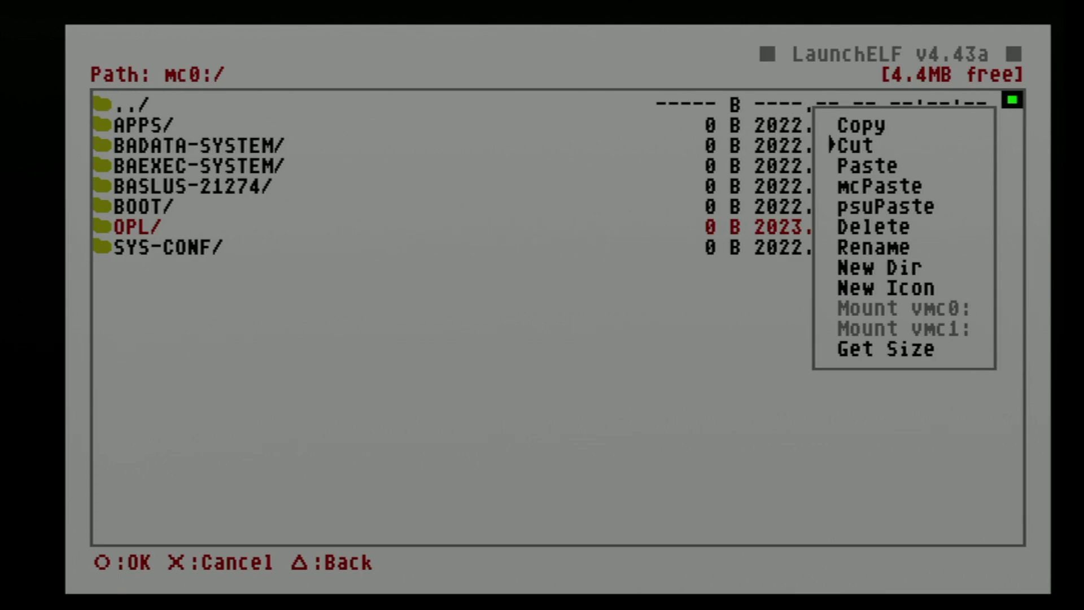
key("Down")
key("Down")
key("Return")
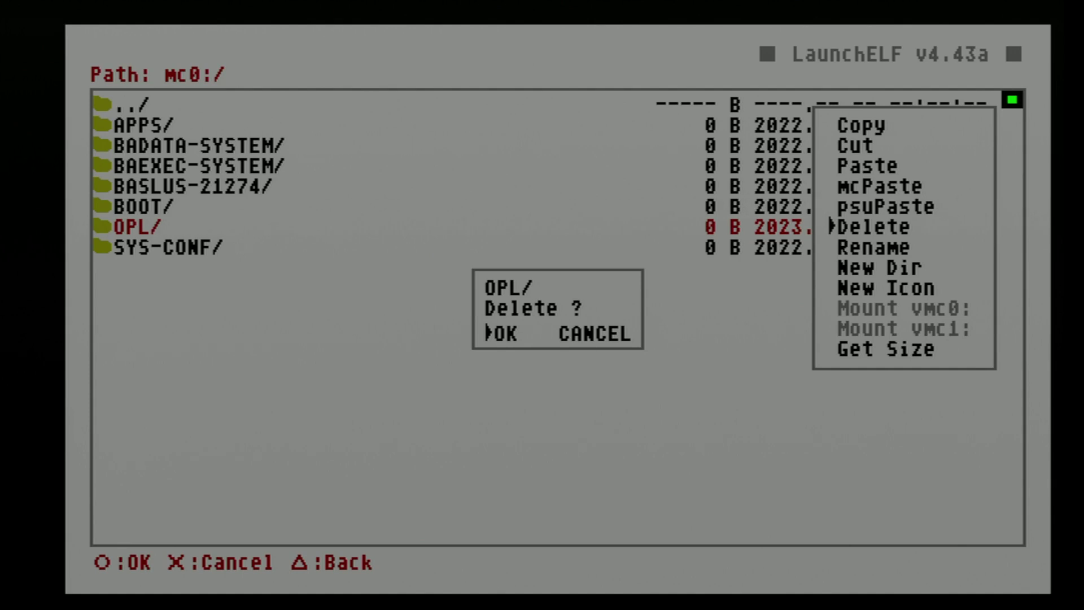
key("Return")
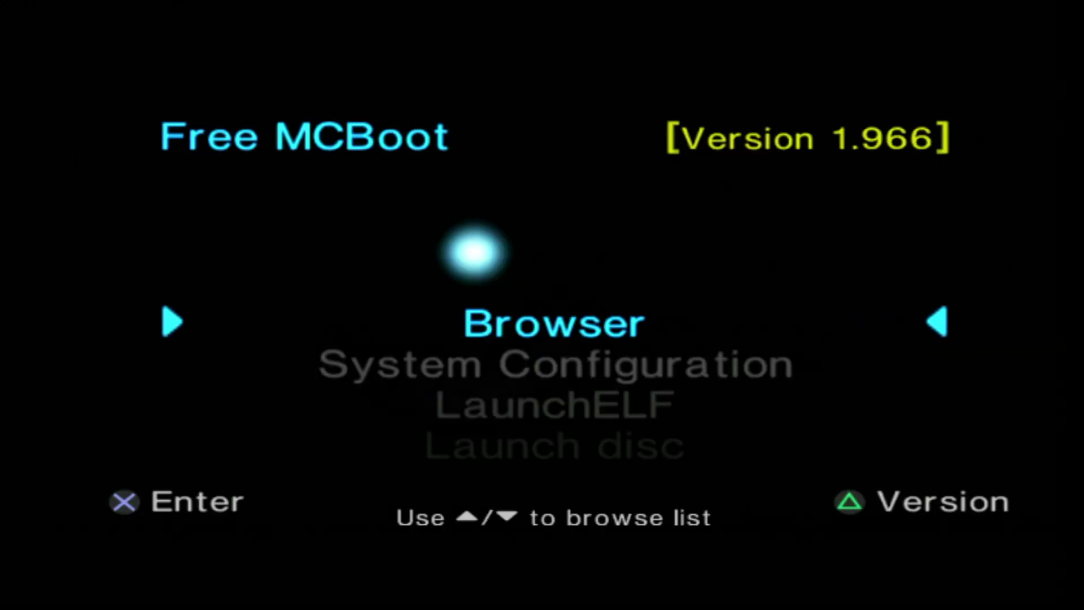
- Launch Open PS2 Loader from the Free MCBoot menu
key("Down")
key("Down")
key("Down")
key("Down")
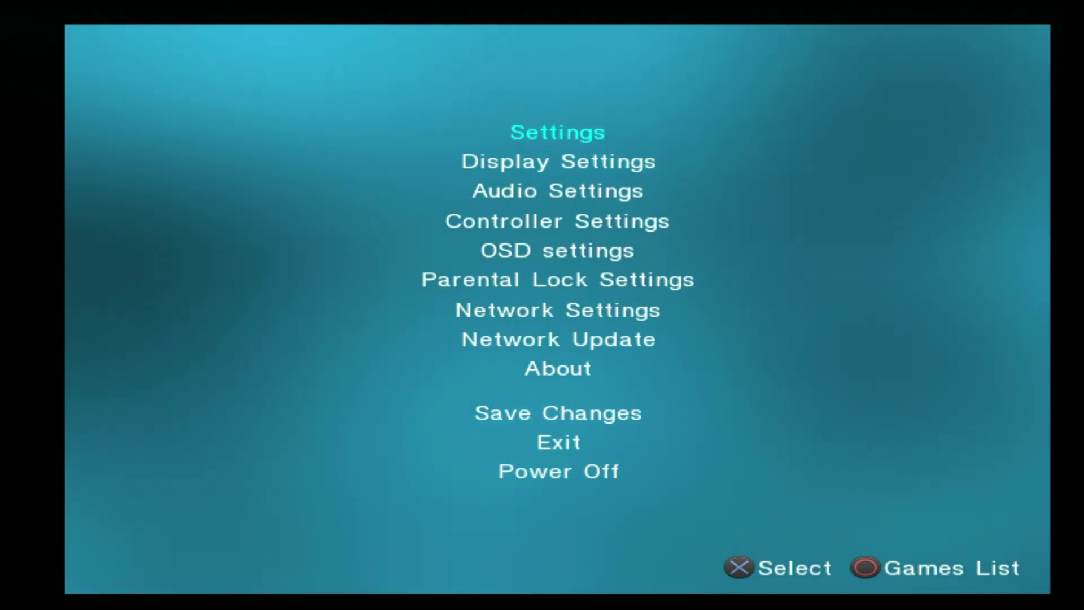
- Open the loader's general Settings page and set BDM Start Mode to Auto
key("Return")
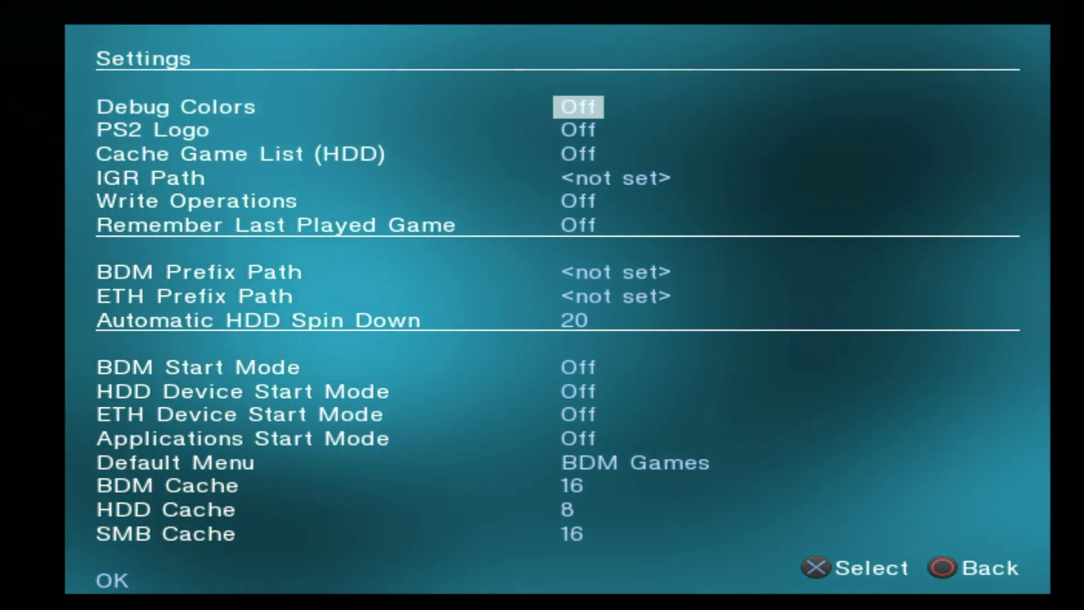
key("Down")
key("Down")
key("Down")
key("Down")
key("Down")
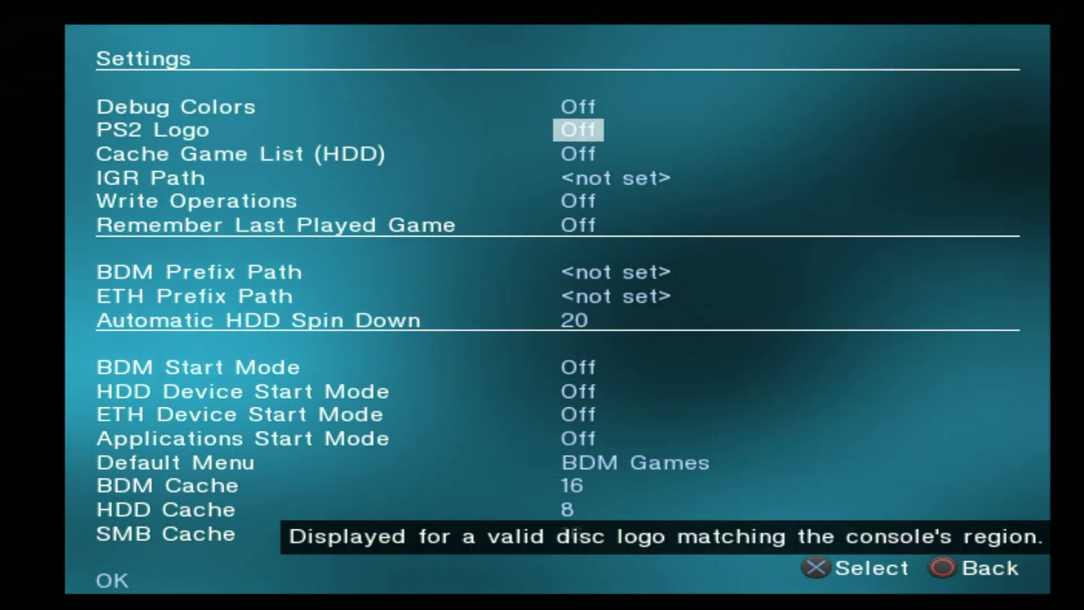
key("Down")
key("Down")
key("Down")
key("Down")
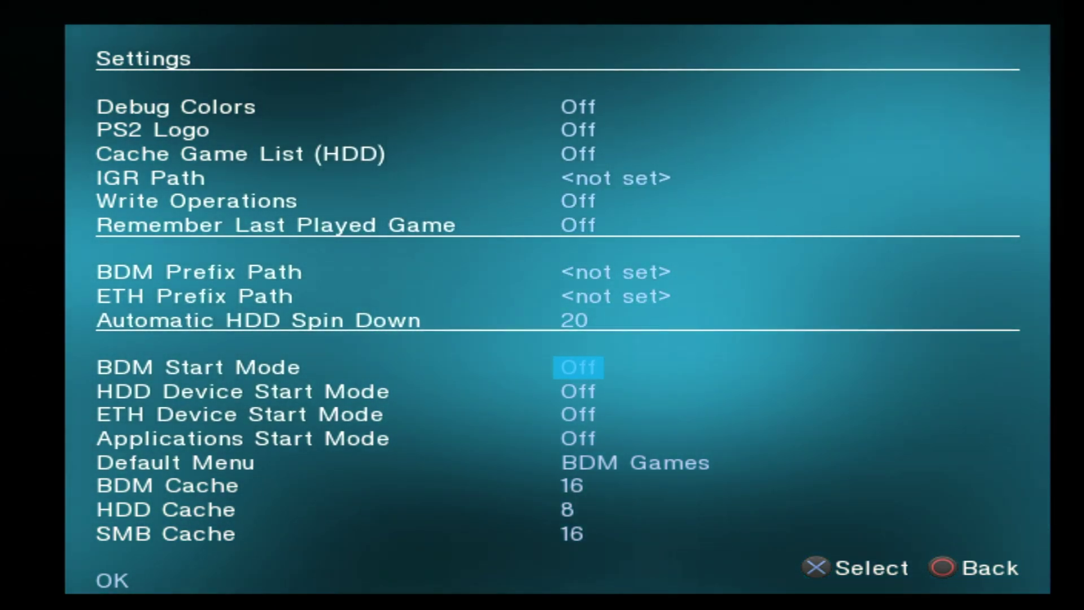
key("Right")
key("Right")
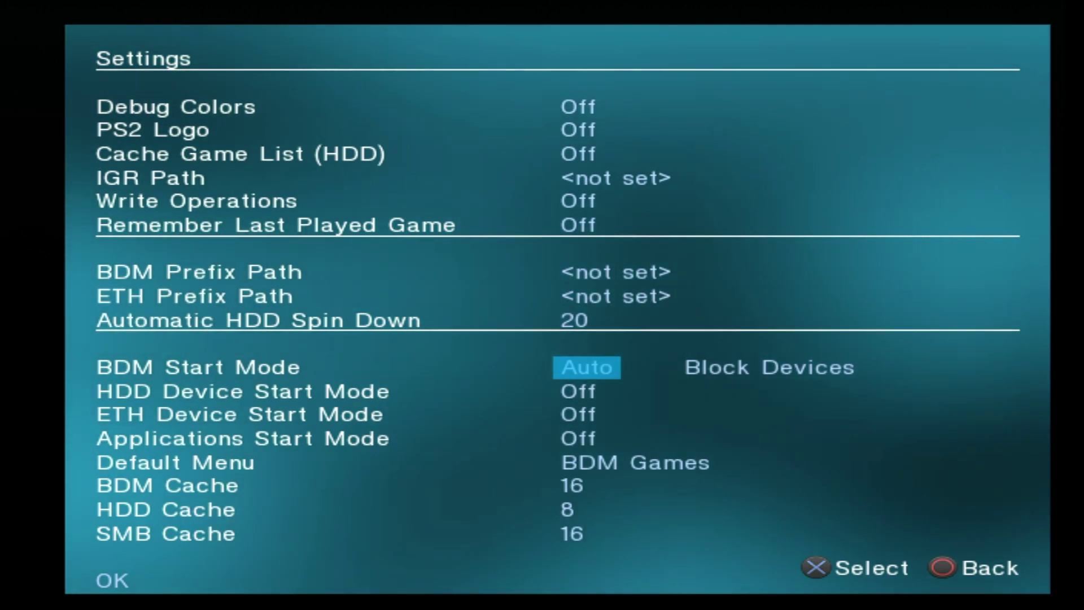
key("Return")
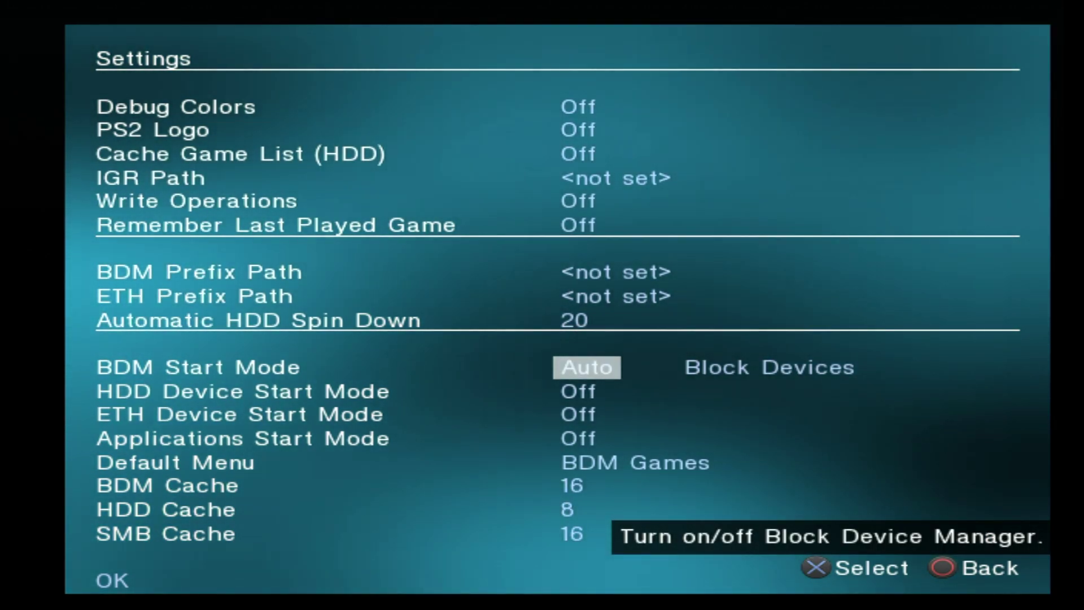
- Set HDD Device Start Mode to Auto and accept the Settings page with OK
key("Down")
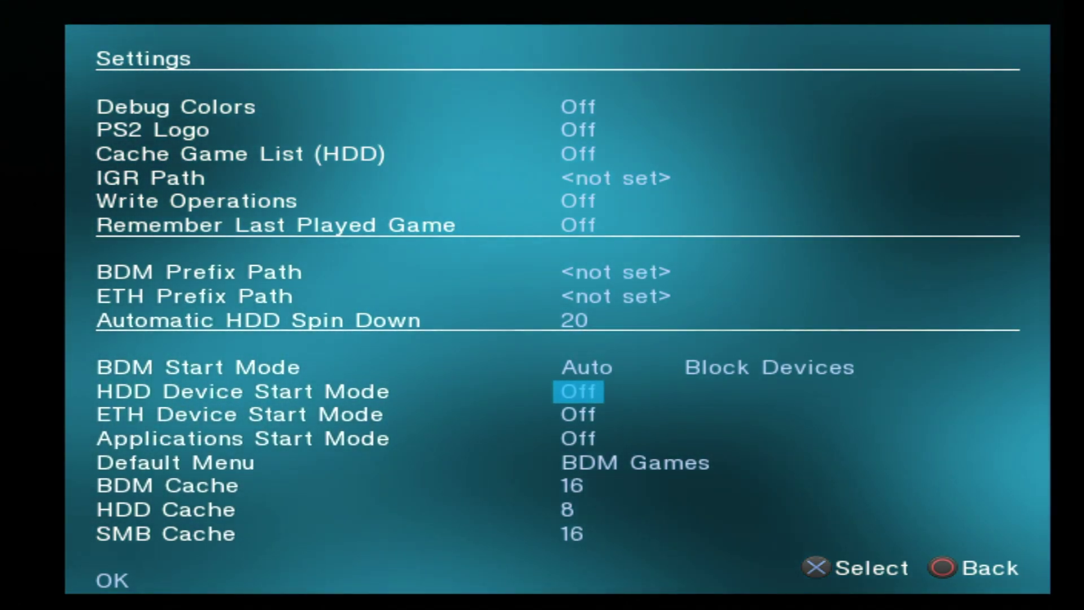
key("Right")
key("Right")
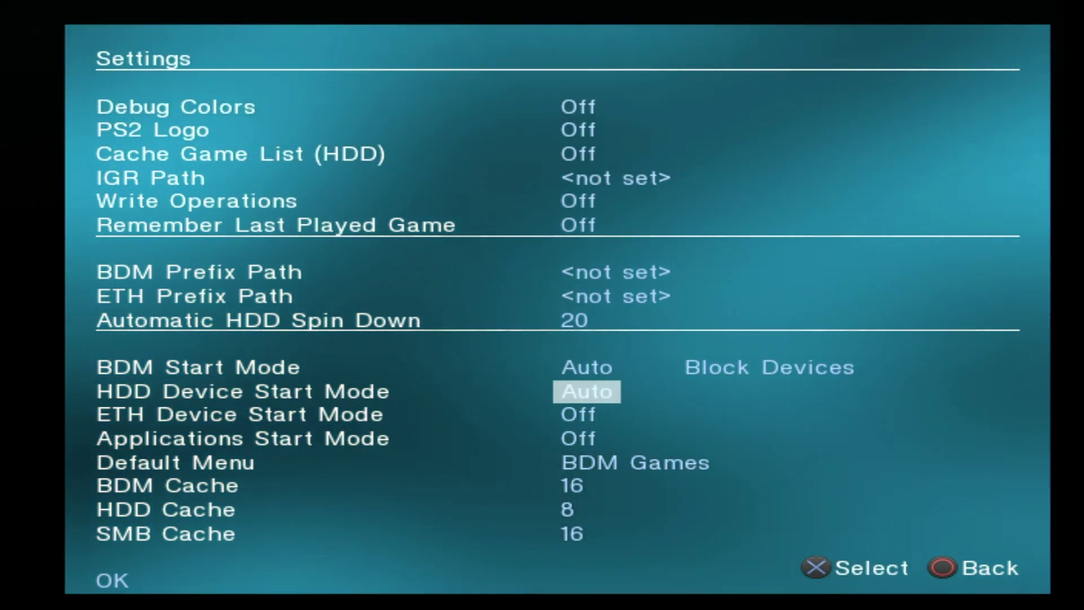
key("Down")
key("Down")
key("Down")
key("Down")
key("Down")
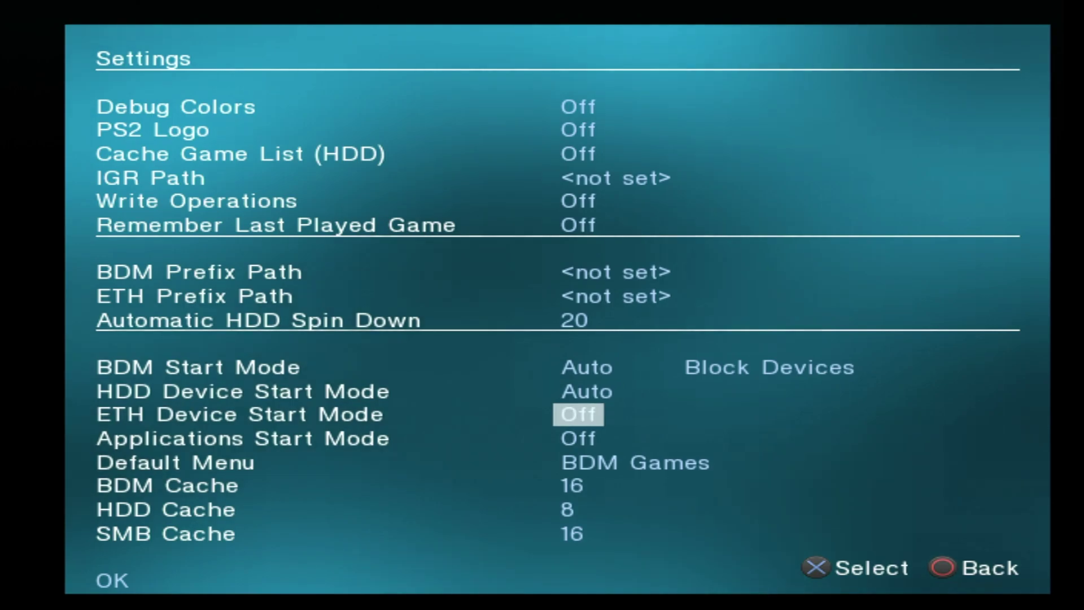
key("Down")
key("Down")
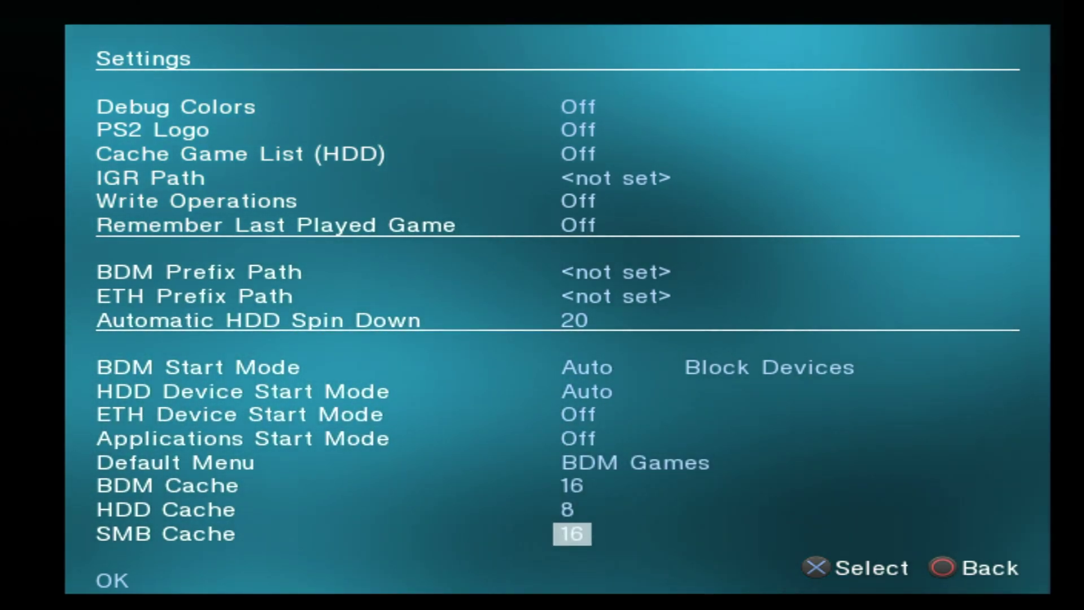
key("Return")
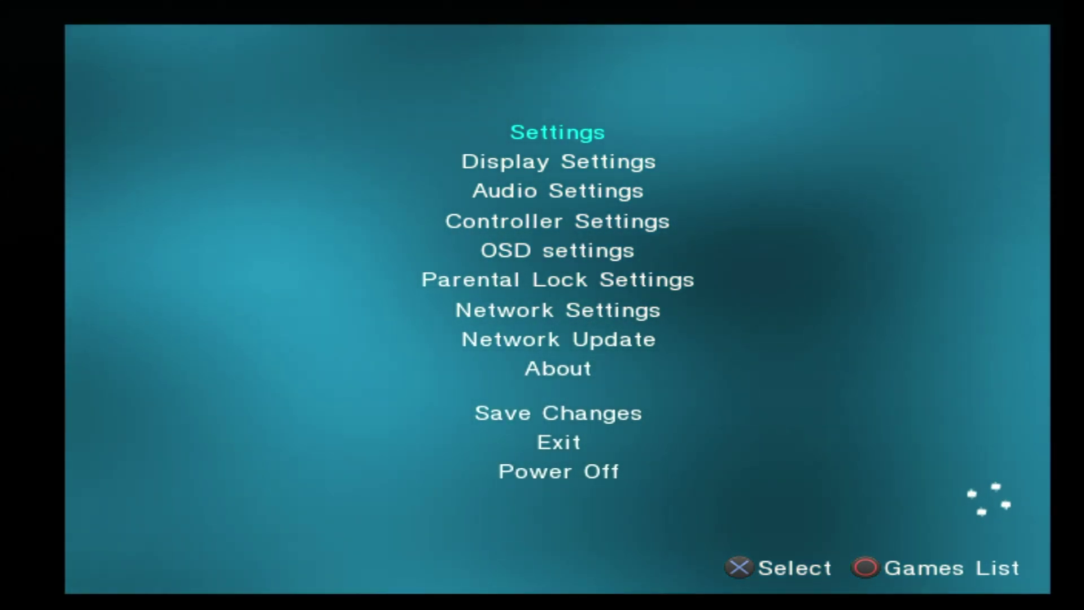
- Save the changed loader settings to the memory card
key("Up")
key("Up")
key("Up")
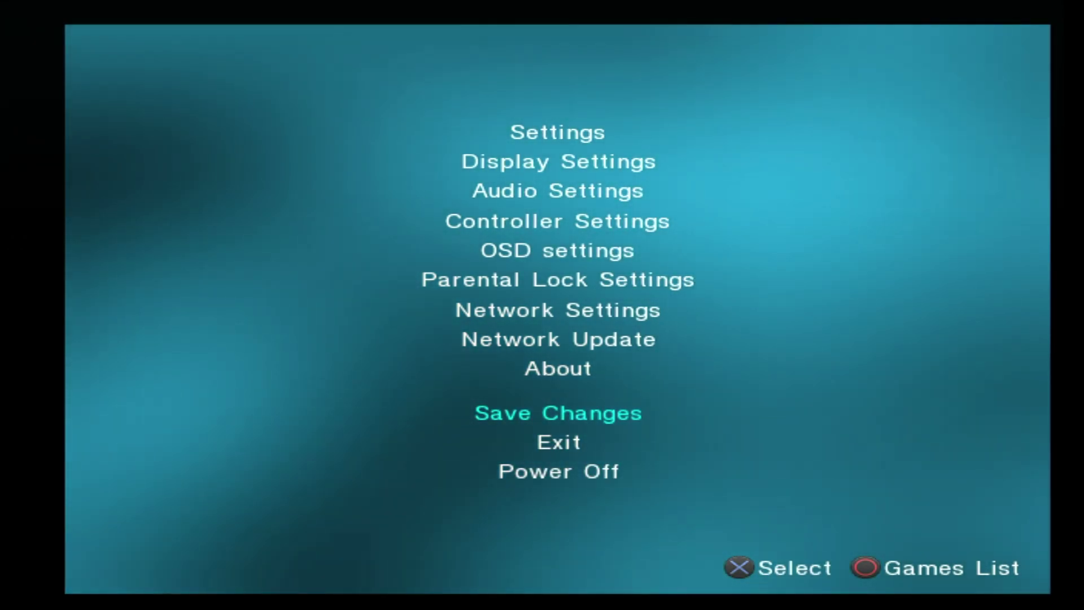
key("Return")
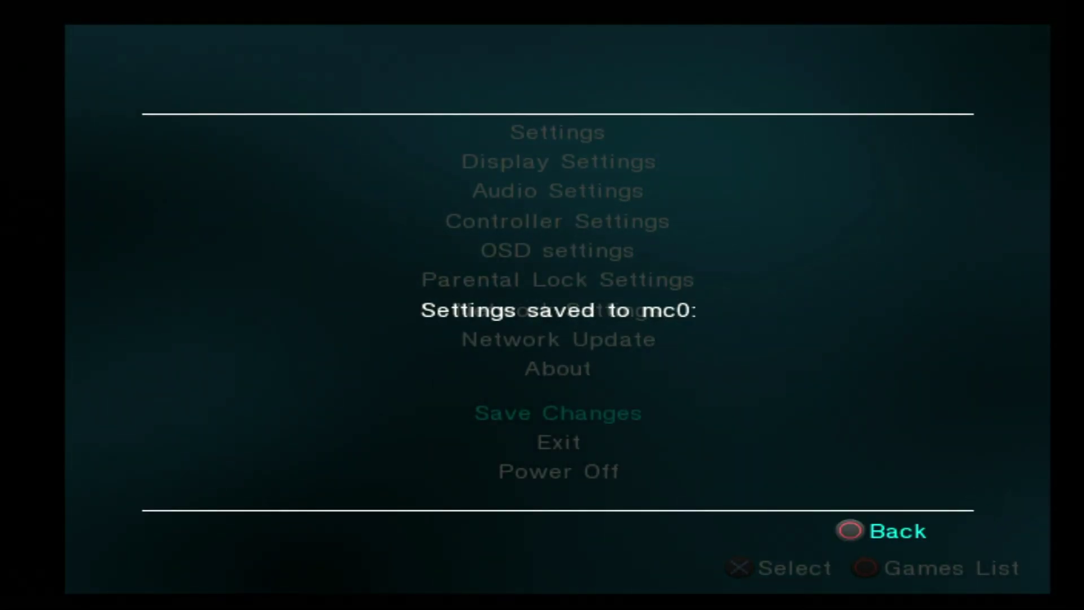